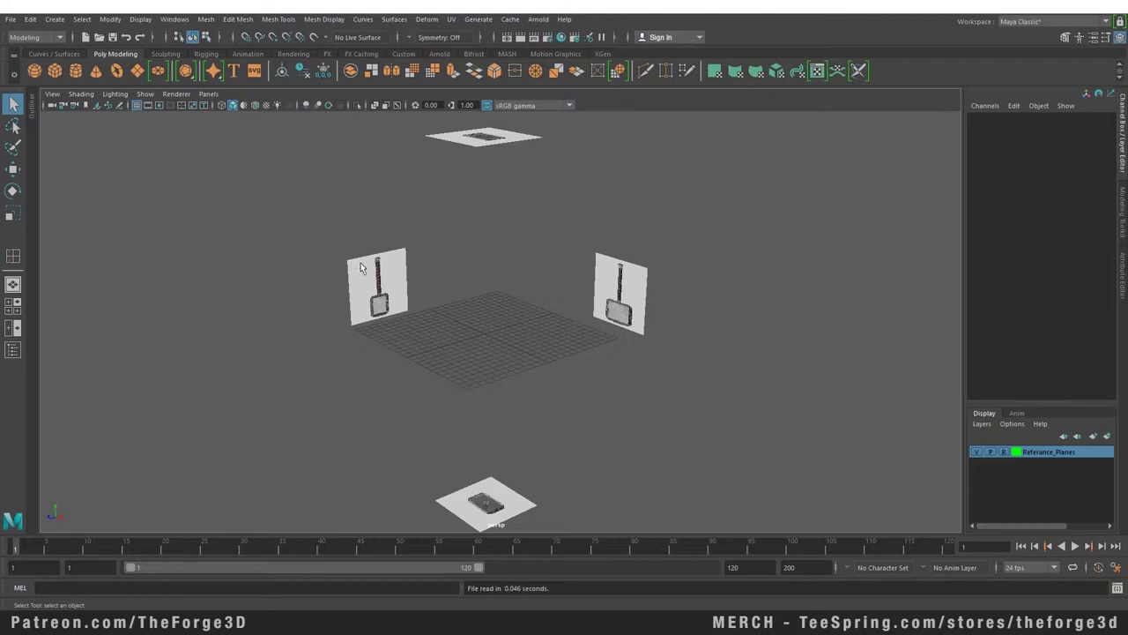
# Draw a polygon cube base about 3.94 by 3.33 units over the central block of the hammer head in the front view.
pyautogui.click(54, 71)
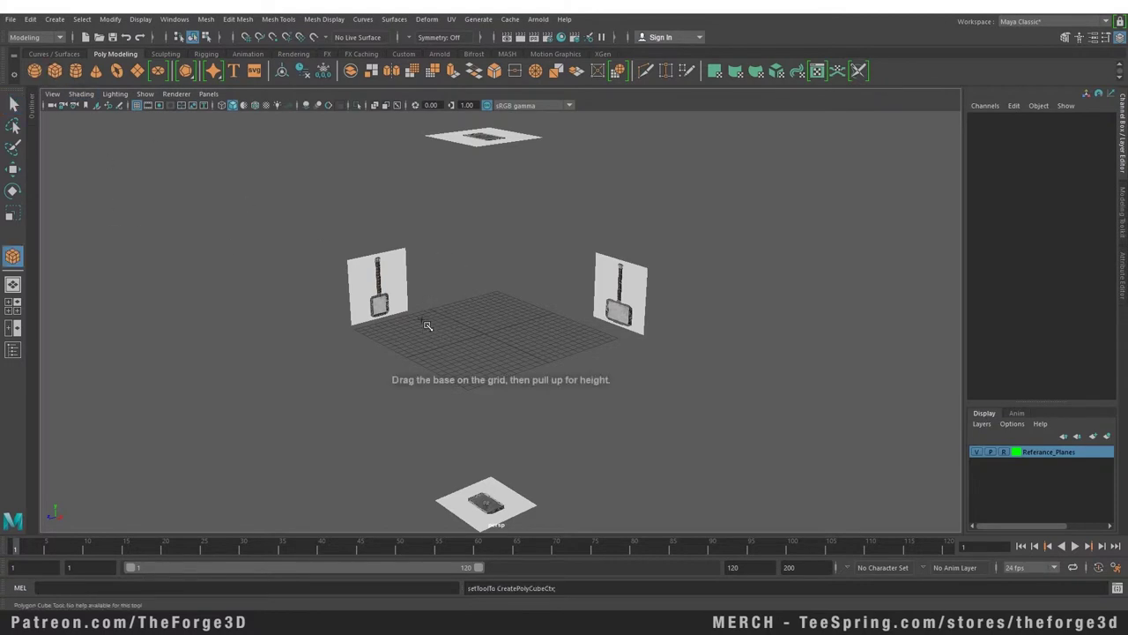
pyautogui.press('space')
pyautogui.press('space')
pyautogui.scroll(2, 436, 381)
pyautogui.scroll(1, 436, 381)
pyautogui.keyDown('alt'); pyautogui.moveTo(422, 416); pyautogui.dragTo(405, 273, button='middle'); pyautogui.keyUp('alt')
pyautogui.moveTo(407, 251); pyautogui.dragTo(573, 389)
pyautogui.press('space')
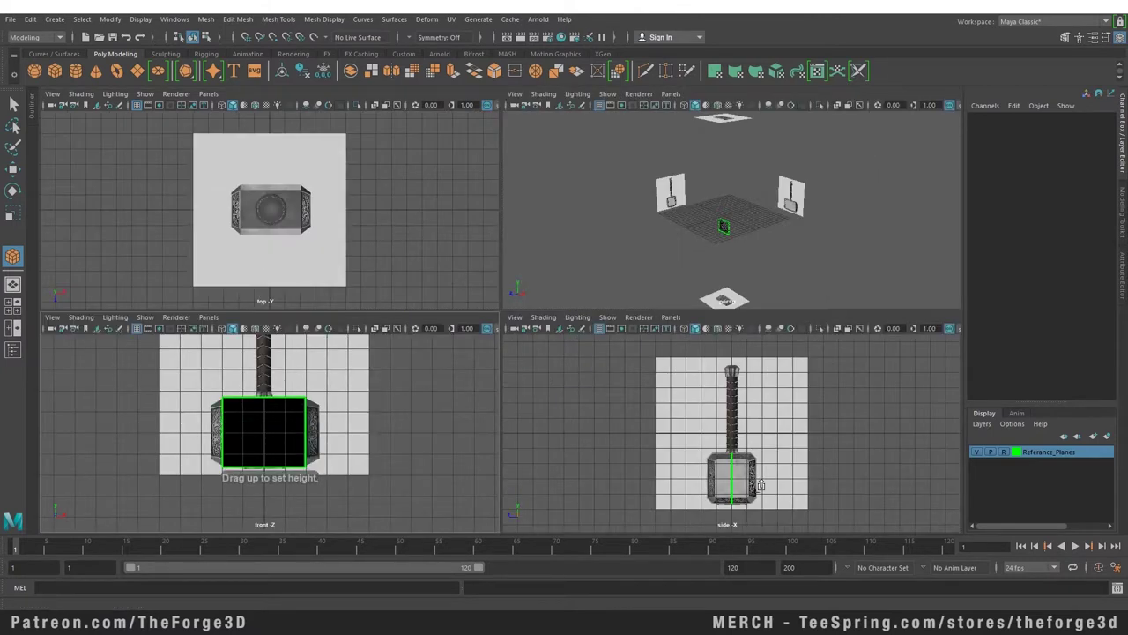
# Pull the cube out to a thickness of about 1.64 units in the side view and finish creating it.
pyautogui.scroll(5, 668, 416)
pyautogui.press('space')
pyautogui.keyDown('alt'); pyautogui.moveTo(666, 421); pyautogui.dragTo(739, 286, button='middle'); pyautogui.keyUp('alt')
pyautogui.moveTo(379, 502); pyautogui.dragTo(570, 503)
pyautogui.scroll(-5, 526, 411)
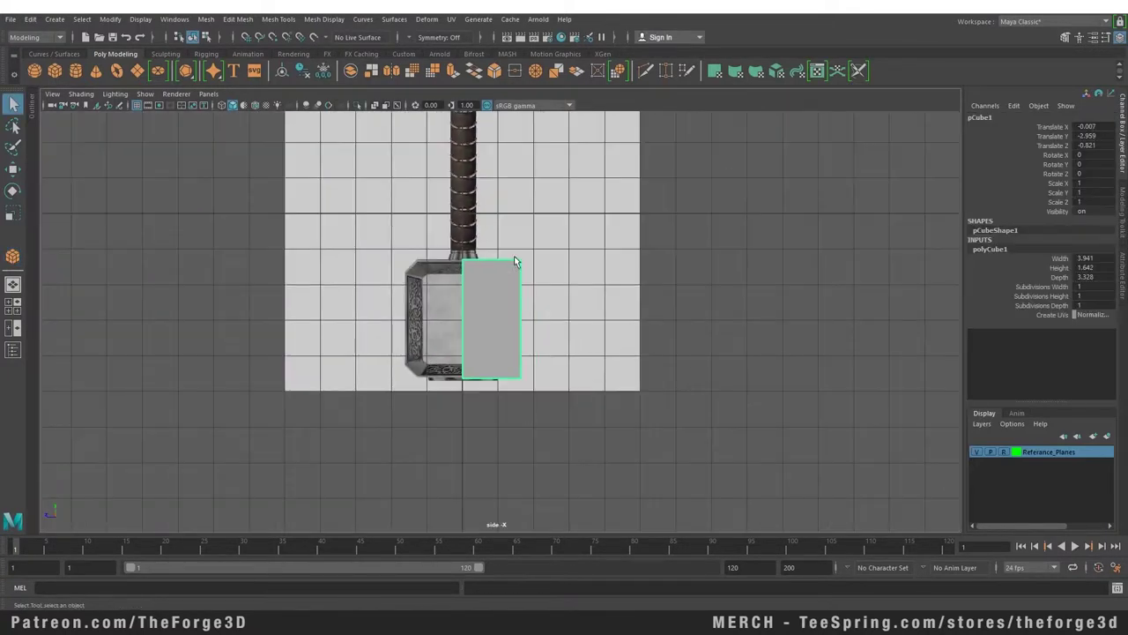
# Activate the Move tool and display the side and front views in wireframe so the reference images show through the cube.
pyautogui.press('w')
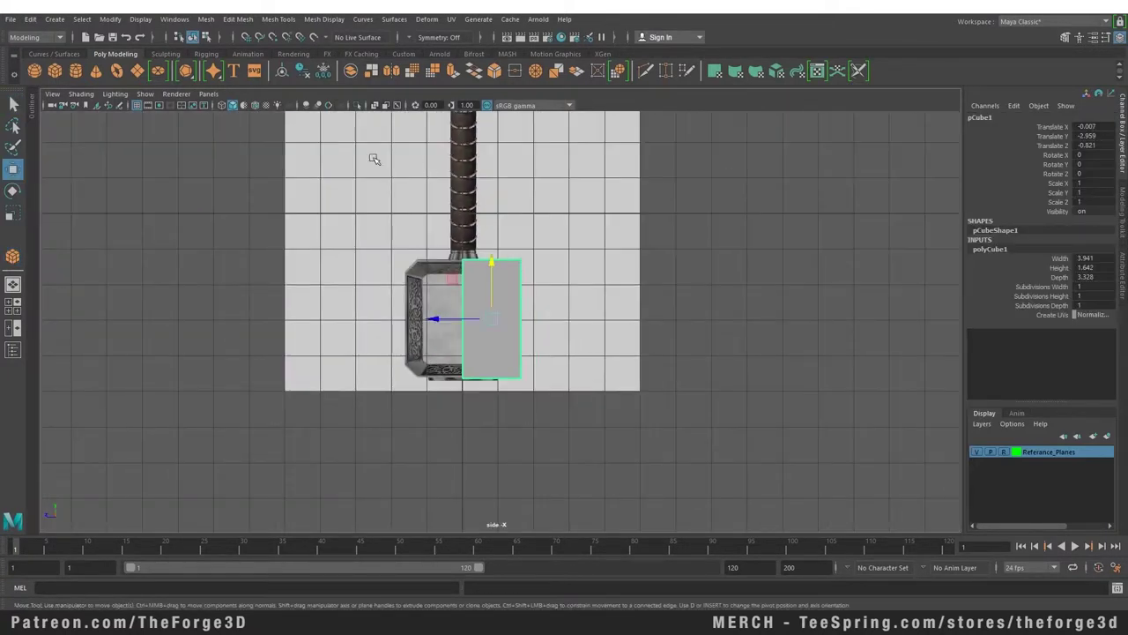
pyautogui.click(223, 107)
pyautogui.press('space')
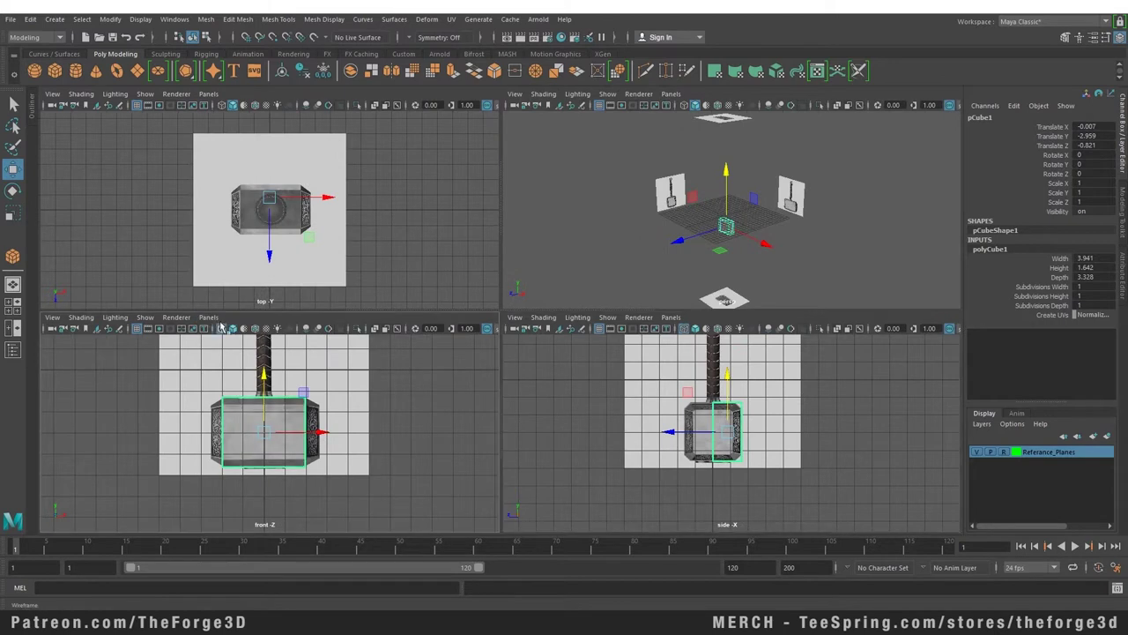
pyautogui.scroll(4, 303, 493)
pyautogui.press('space')
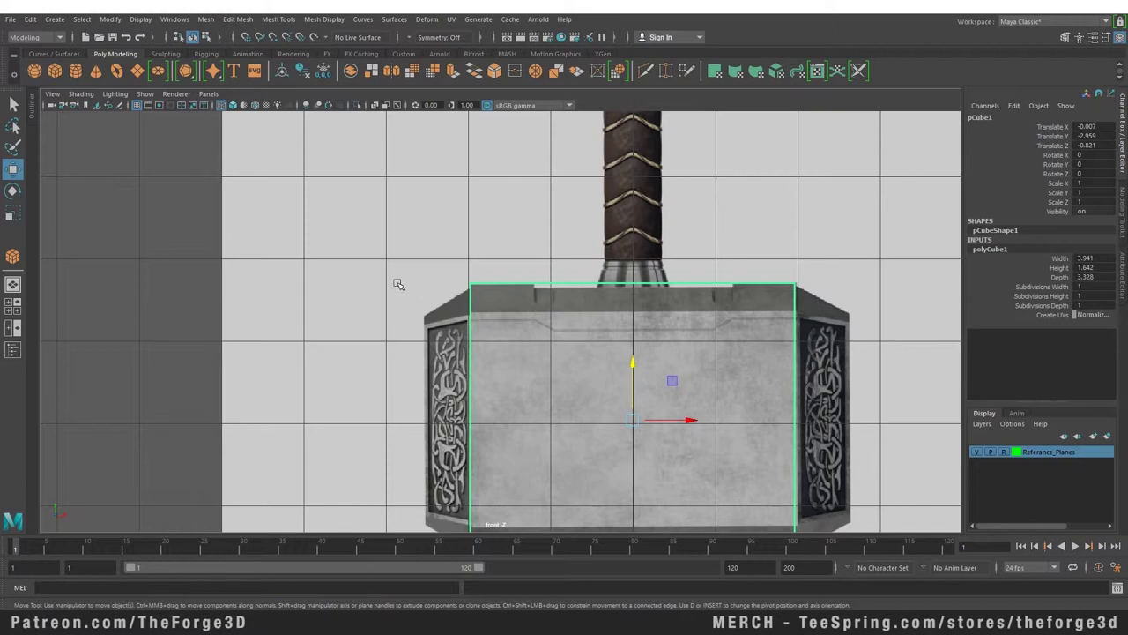
# Move the cube's centre-side vertices out to the left edge of the hammer head in the side view.
pyautogui.press('space')
pyautogui.press('space')
pyautogui.moveTo(498, 249); pyautogui.dragTo(443, 246, button='right')
pyautogui.moveTo(404, 122); pyautogui.dragTo(540, 513)
pyautogui.keyDown('alt'); pyautogui.moveTo(401, 423); pyautogui.dragTo(550, 391, button='middle'); pyautogui.keyUp('alt')
pyautogui.scroll(3, 550, 390)
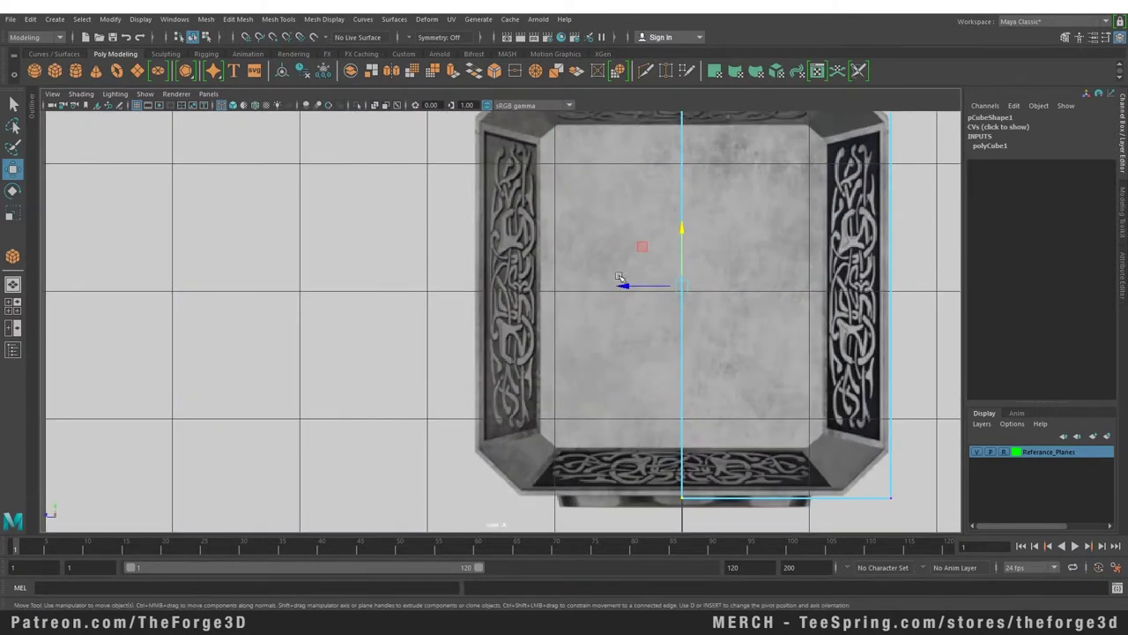
pyautogui.moveTo(620, 287); pyautogui.dragTo(415, 262)
# Align the cube's opposite side vertices with the right edge of the hammer head in the side view.
pyautogui.scroll(-5, 770, 389)
pyautogui.keyDown('alt'); pyautogui.moveTo(876, 350); pyautogui.dragTo(769, 389, button='middle'); pyautogui.keyUp('alt')
pyautogui.moveTo(686, 520); pyautogui.dragTo(570, 183)
pyautogui.scroll(6, 570, 184)
pyautogui.keyDown('alt'); pyautogui.moveTo(882, 511); pyautogui.dragTo(632, 476, button='middle'); pyautogui.keyUp('alt')
pyautogui.scroll(3, 632, 477)
pyautogui.moveTo(618, 408); pyautogui.dragTo(599, 408)
pyautogui.press('a')
# Align the cube's upper vertices with the top edge of the hammer head in the side view.
pyautogui.scroll(6, 411, 265)
pyautogui.moveTo(345, 332); pyautogui.dragTo(741, 300)
pyautogui.scroll(2, 499, 422)
pyautogui.keyDown('alt'); pyautogui.moveTo(608, 489); pyautogui.dragTo(531, 490, button='middle'); pyautogui.keyUp('alt')
pyautogui.scroll(8, 547, 432)
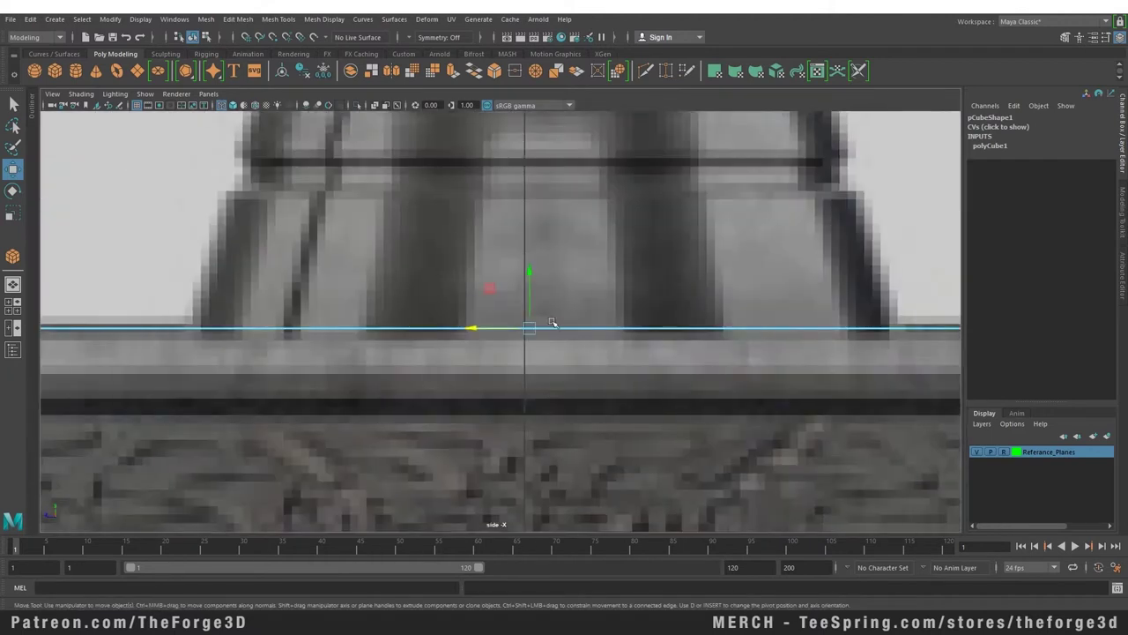
pyautogui.moveTo(529, 268); pyautogui.dragTo(529, 268)
pyautogui.scroll(-10, 530, 268)
# Raise the cube's lower vertices to match the bottom edge of the hammer head in the side view.
pyautogui.keyDown('alt'); pyautogui.moveTo(554, 367); pyautogui.dragTo(562, 286, button='middle'); pyautogui.keyUp('alt')
pyautogui.scroll(8, 561, 284)
pyautogui.scroll(-6, 735, 415)
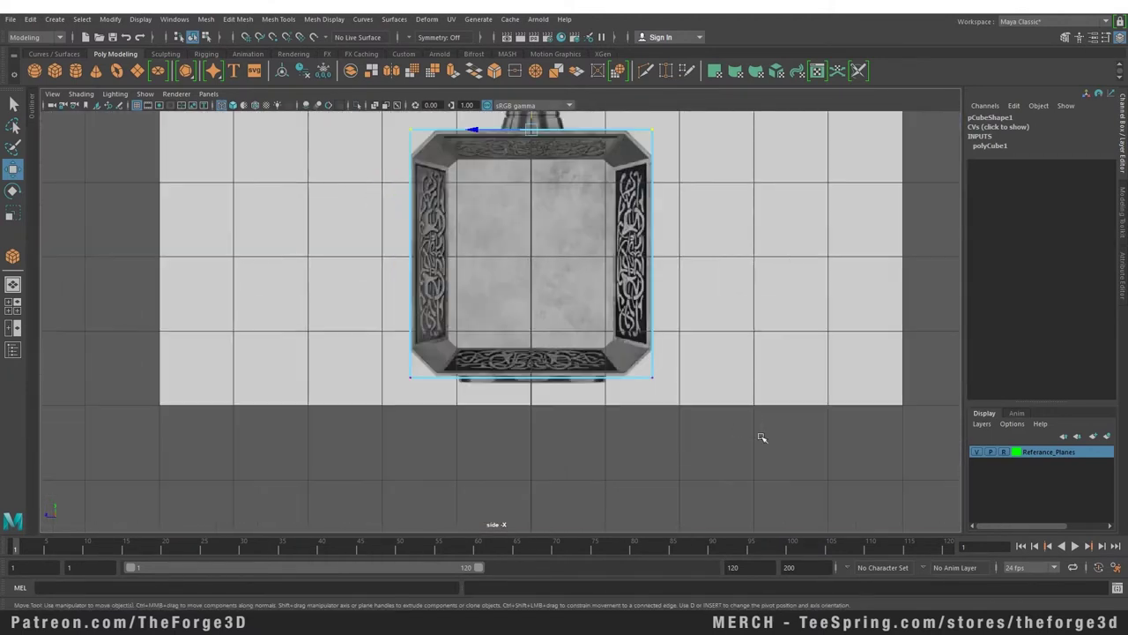
pyautogui.scroll(8, 533, 328)
pyautogui.scroll(5, 533, 328)
pyautogui.moveTo(455, 284); pyautogui.dragTo(453, 256)
pyautogui.scroll(-10, 453, 257)
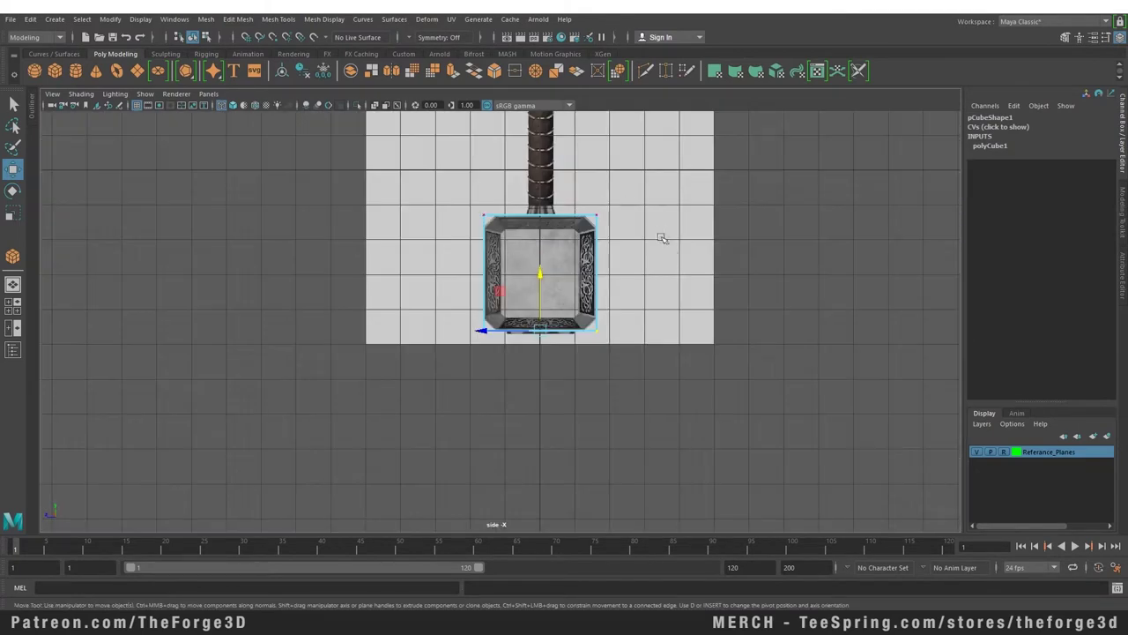
# Show the Outliner beside the four-view layout, expand the Referances group and select the Top_Ref image plane.
pyautogui.press('space')
pyautogui.press('space')
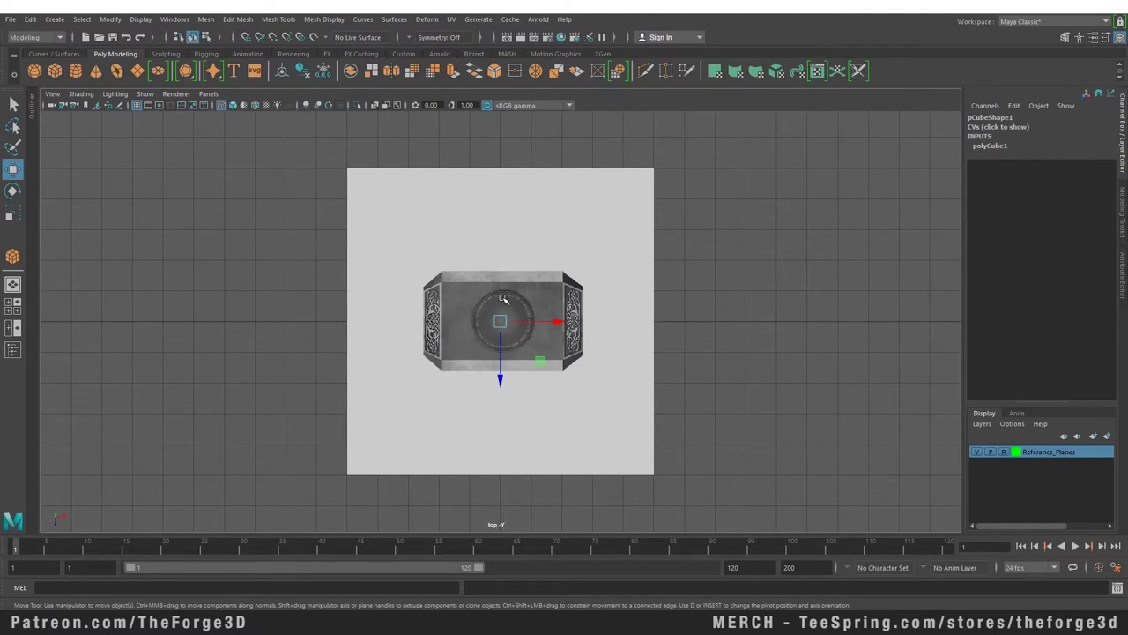
pyautogui.click(13, 350)
pyautogui.press('space')
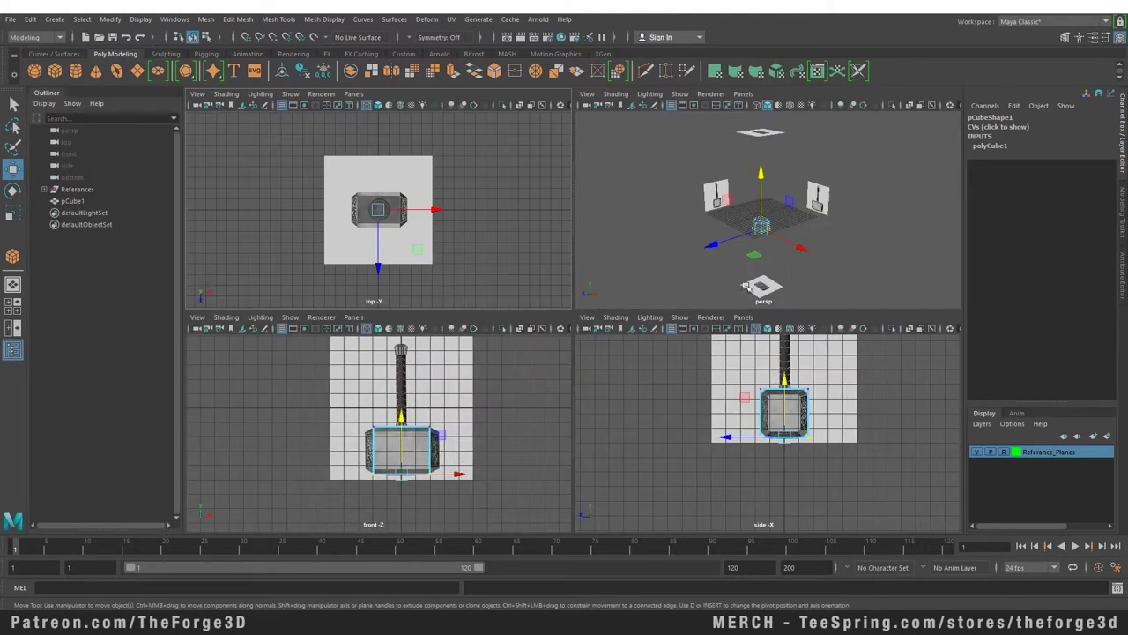
pyautogui.keyDown('alt'); pyautogui.moveTo(670, 185); pyautogui.dragTo(646, 167, button='middle'); pyautogui.keyUp('alt')
pyautogui.click(48, 189)
pyautogui.click(79, 201)
pyautogui.scroll(-2, 757, 180)
pyautogui.moveTo(740, 129); pyautogui.dragTo(742, 278)
pyautogui.keyDown('alt'); pyautogui.moveTo(743, 278); pyautogui.dragTo(710, 201, button='middle'); pyautogui.keyUp('alt')
pyautogui.scroll(-2, 724, 194)
pyautogui.scroll(3, 471, 209)
pyautogui.hotkey('ctrl', 'z')
# Move the Top_Ref image plane far up along Y to about 1050.5.
pyautogui.keyDown('alt'); pyautogui.moveTo(737, 124); pyautogui.dragTo(728, 232, button='middle'); pyautogui.keyUp('alt')
pyautogui.moveTo(707, 205); pyautogui.dragTo(700, 119)
pyautogui.scroll(-3, 725, 194)
pyautogui.keyDown('alt'); pyautogui.moveTo(732, 199); pyautogui.dragTo(714, 145, button='middle'); pyautogui.keyUp('alt')
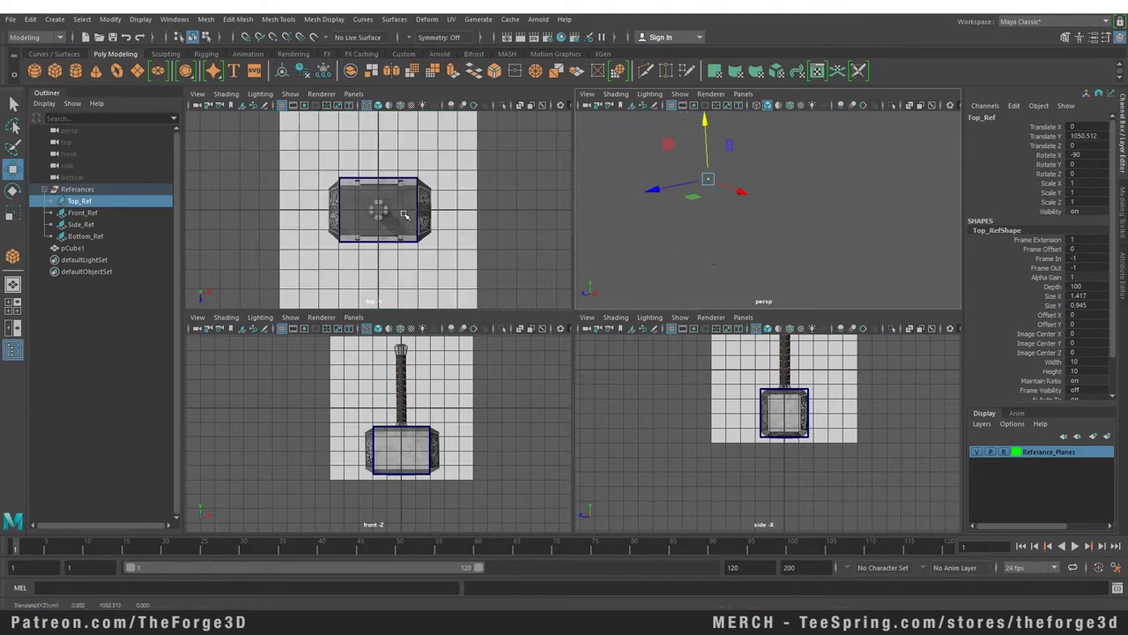
# Select Bottom_Ref, show the bottom view in the top view's pane, and move the image plane down to Y about -1846.7.
pyautogui.click(84, 236)
pyautogui.press('space')
pyautogui.moveTo(430, 254); pyautogui.dragTo(472, 270)
pyautogui.moveTo(748, 254); pyautogui.dragTo(735, 203, button='middle')
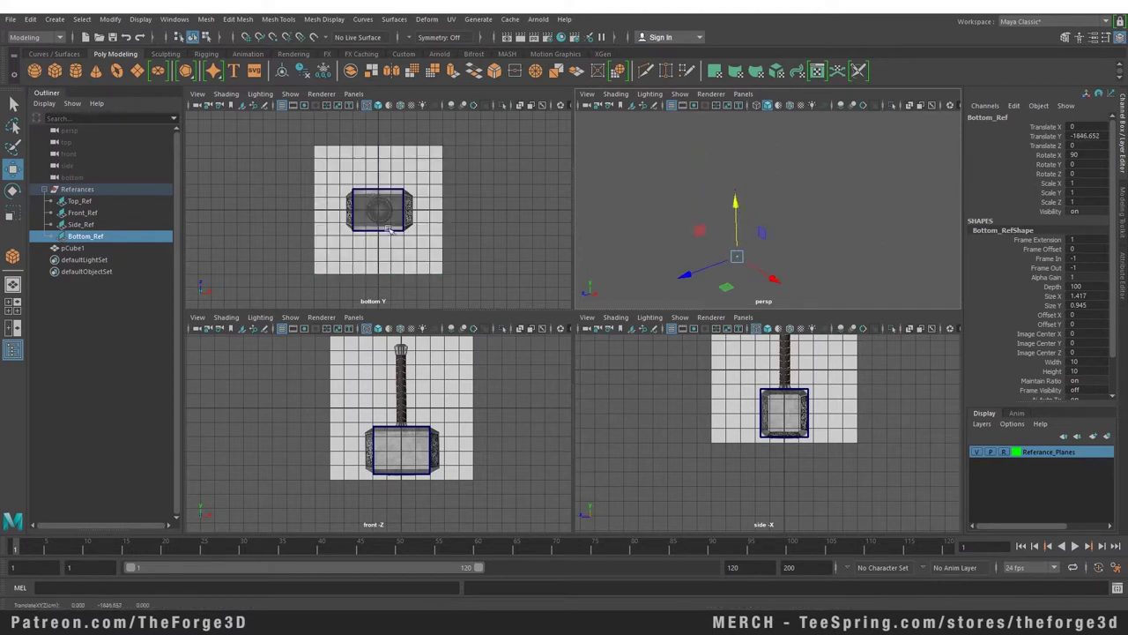
# Clear the selection, switch the bottom view's pane back to the top view and maximize it.
pyautogui.click(398, 264)
pyautogui.press('space')
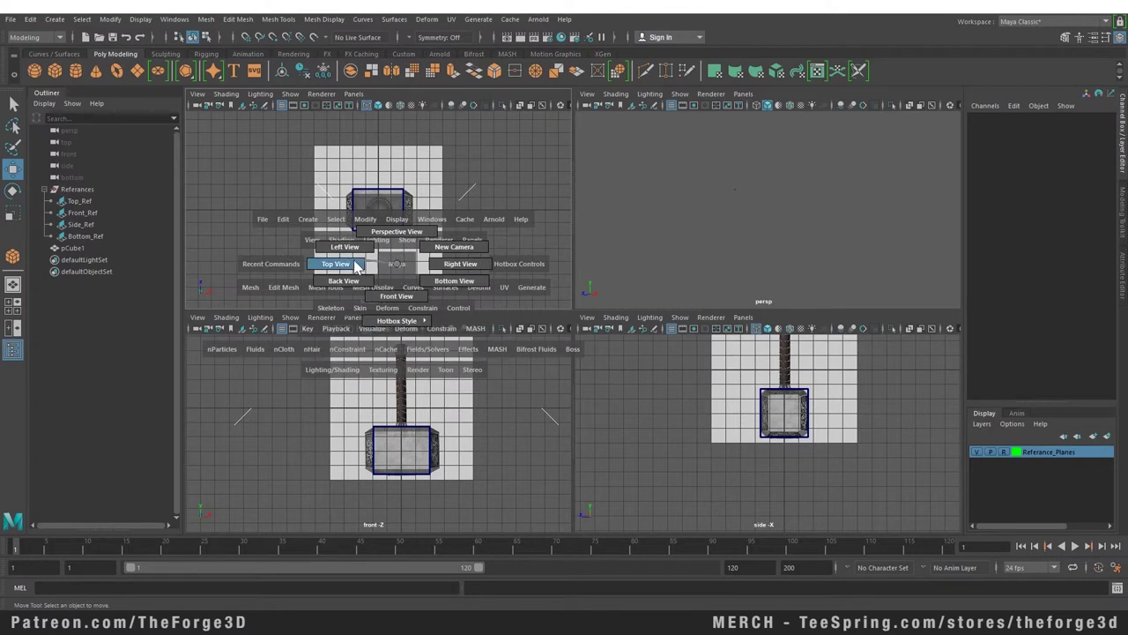
pyautogui.click(338, 264)
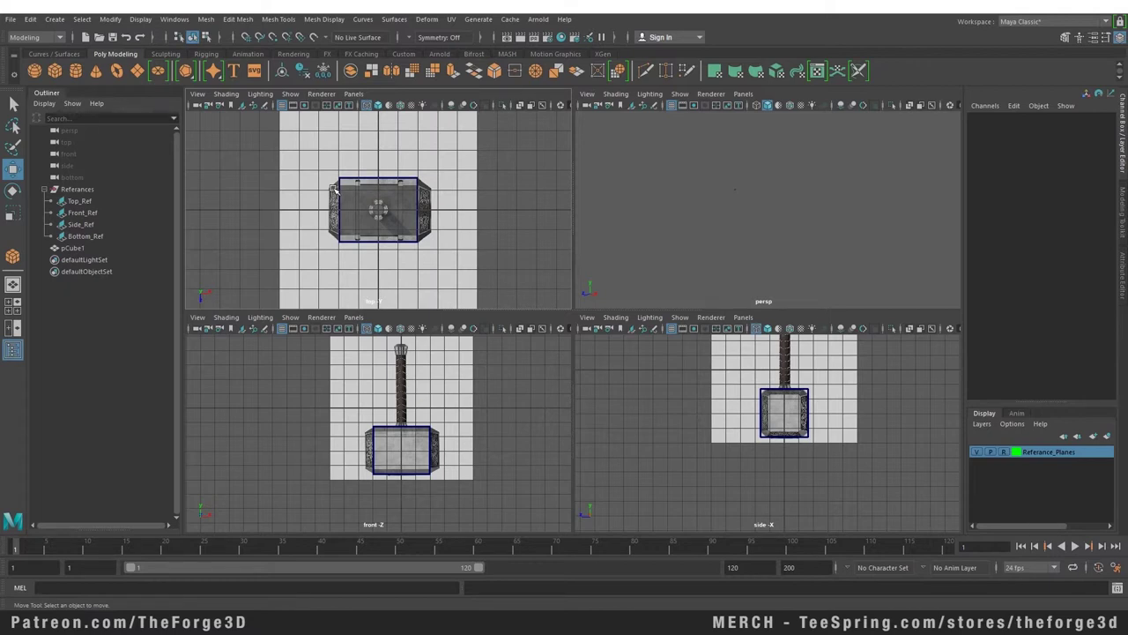
pyautogui.press('space')
pyautogui.keyDown('alt'); pyautogui.moveTo(351, 197); pyautogui.dragTo(500, 213, button='right'); pyautogui.keyUp('alt')
pyautogui.moveTo(500, 213)
pyautogui.keyDown('alt'); pyautogui.mouseDown(button='middle')
pyautogui.moveTo(514, 209)
pyautogui.moveTo(484, 225)
pyautogui.moveTo(497, 225)
pyautogui.mouseUp(button='middle'); pyautogui.keyUp('alt')
# Try to align the cube's left-side vertices with the edge of the head's central block in the top view.
pyautogui.moveTo(382, 231); pyautogui.dragTo(383, 263, button='right')
pyautogui.moveTo(411, 216); pyautogui.dragTo(370, 216, button='right')
pyautogui.moveTo(322, 143); pyautogui.dragTo(400, 507)
pyautogui.scroll(8, 324, 332)
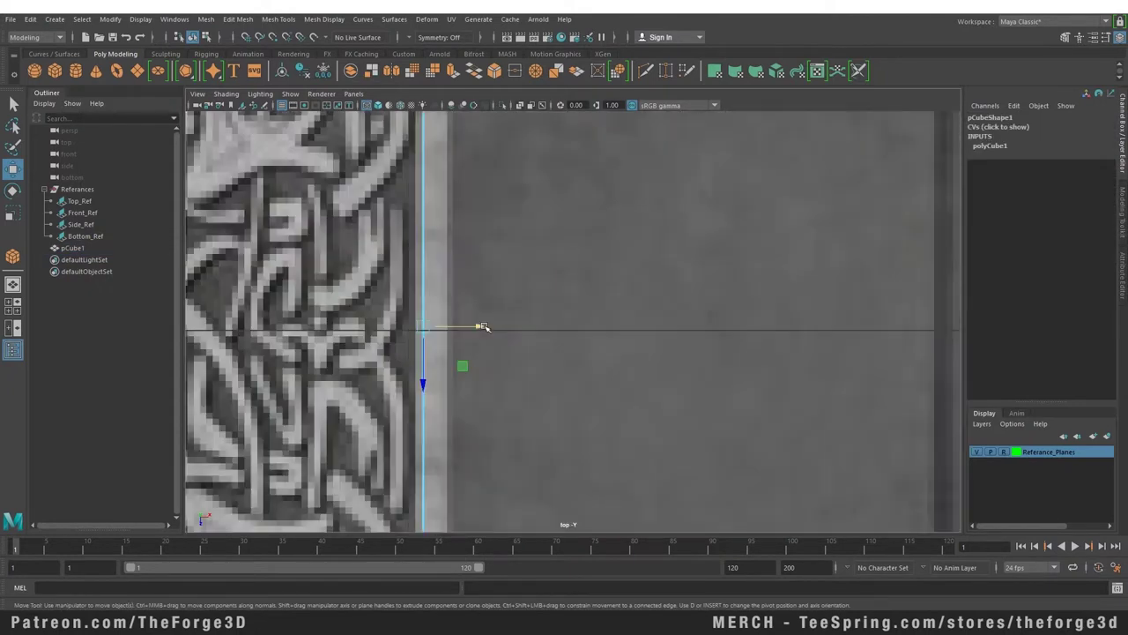
pyautogui.moveTo(483, 325); pyautogui.dragTo(505, 325)
pyautogui.scroll(-12, 576, 323)
# Select the cube's right-side vertices and compare its outline with the top and front reference images.
pyautogui.keyDown('alt'); pyautogui.moveTo(703, 329); pyautogui.dragTo(549, 309, button='middle'); pyautogui.keyUp('alt')
pyautogui.scroll(10, 599, 411)
pyautogui.moveTo(663, 520); pyautogui.dragTo(515, 70)
pyautogui.keyDown('alt'); pyautogui.moveTo(652, 214); pyautogui.dragTo(675, 308, button='middle'); pyautogui.keyUp('alt')
pyautogui.scroll(-2, 643, 304)
pyautogui.press('f')
pyautogui.press('a')
pyautogui.scroll(5, 494, 340)
pyautogui.press('a')
pyautogui.press('space')
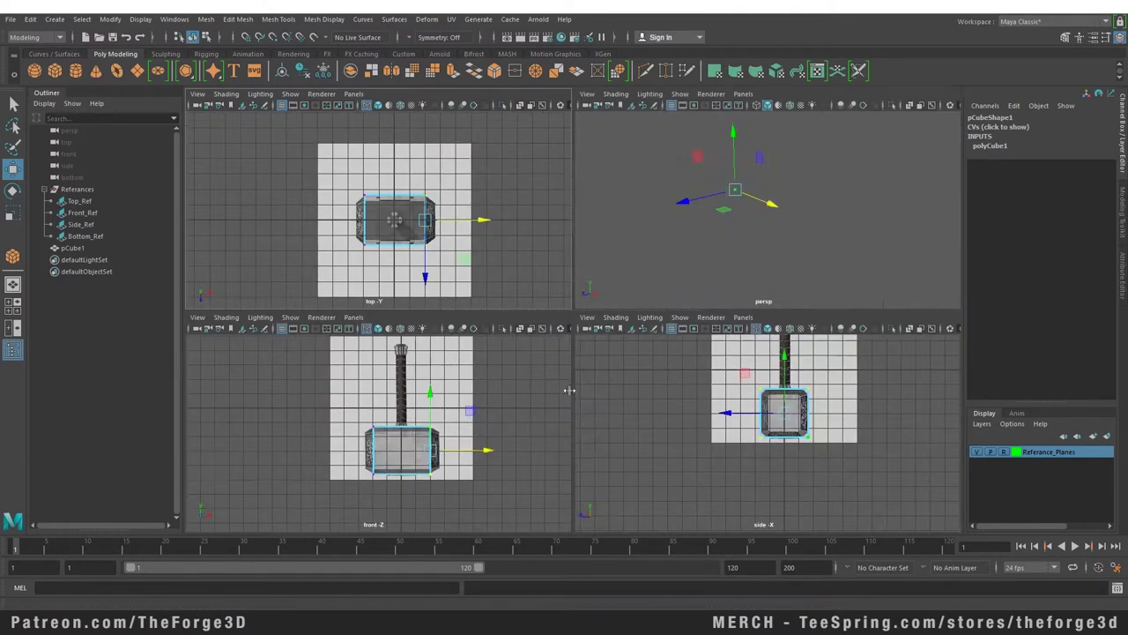
pyautogui.scroll(3, 370, 487)
pyautogui.press('space')
pyautogui.scroll(5, 478, 327)
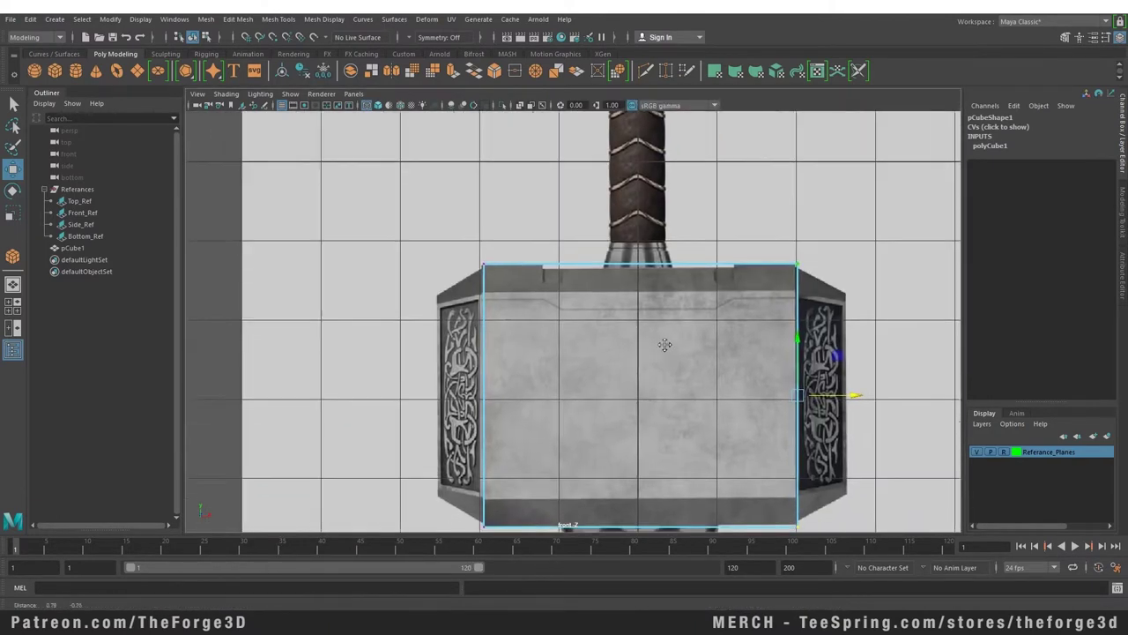
# Undo the recent cube vertex edits and selection changes.
pyautogui.scroll(-8, 457, 263)
pyautogui.hotkey('ctrl', 'z')
pyautogui.press('space')
pyautogui.press('space')
pyautogui.hotkey('ctrl', 'z')
pyautogui.hotkey('ctrl', 'z')
pyautogui.scroll(5, 550, 223)
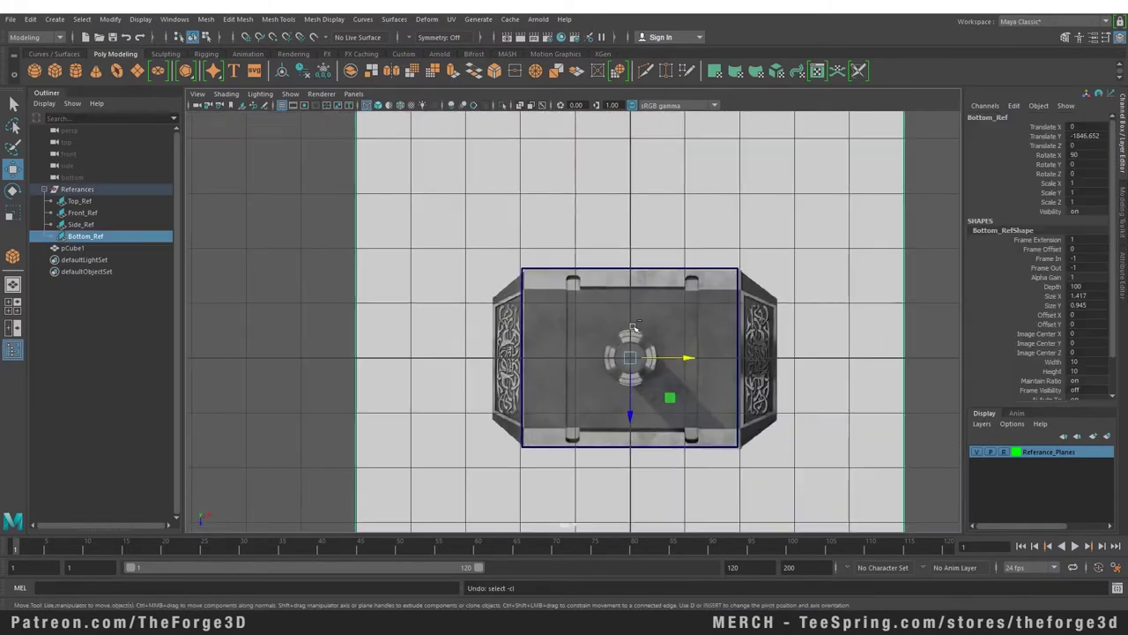
pyautogui.hotkey('ctrl', 'z')
# Examine how the cube's outline fits the hammer head in the top and front reference views.
pyautogui.scroll(3, 634, 290)
pyautogui.keyDown('alt'); pyautogui.moveTo(562, 291); pyautogui.dragTo(570, 302, button='middle'); pyautogui.keyUp('alt')
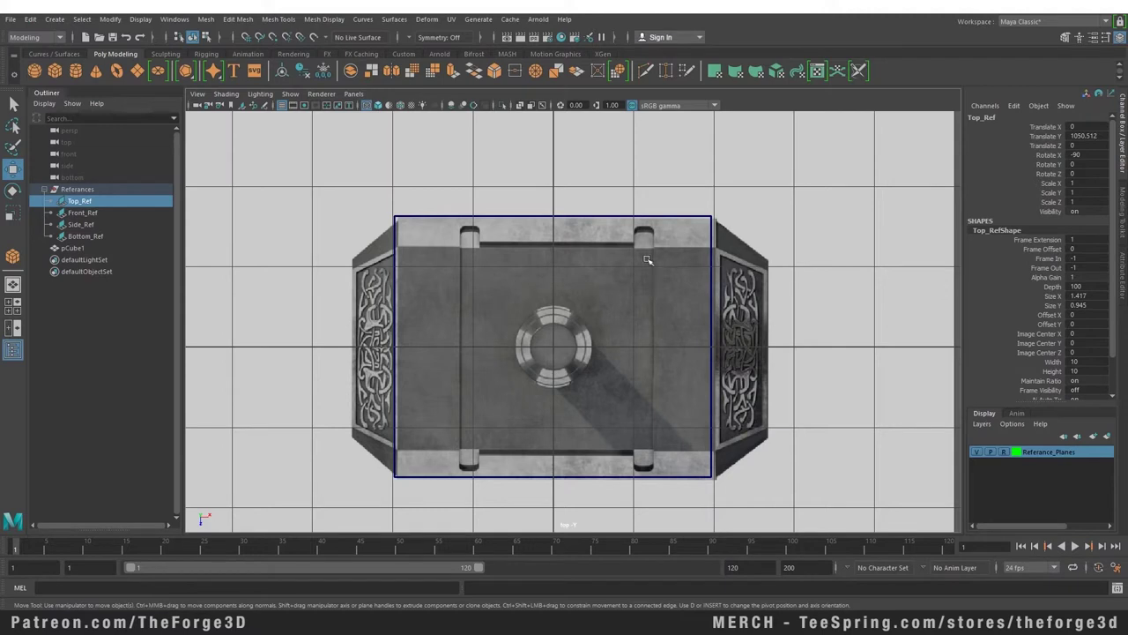
pyautogui.press('f')
pyautogui.press('space')
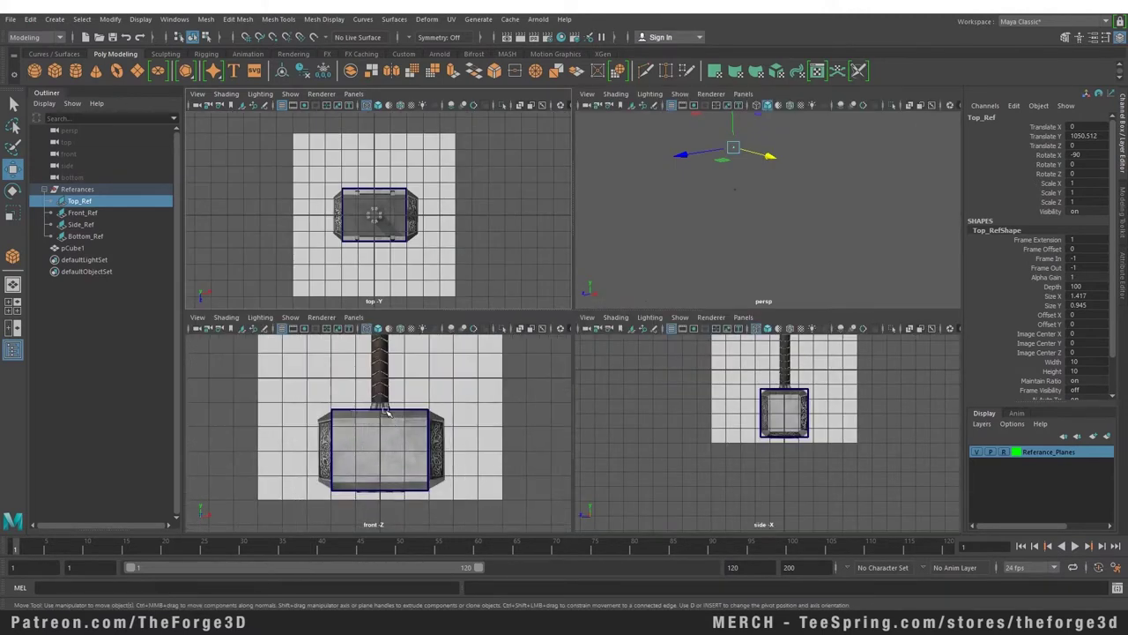
pyautogui.scroll(3, 384, 405)
pyautogui.scroll(2, 374, 217)
pyautogui.press('space')
pyautogui.scroll(5, 374, 217)
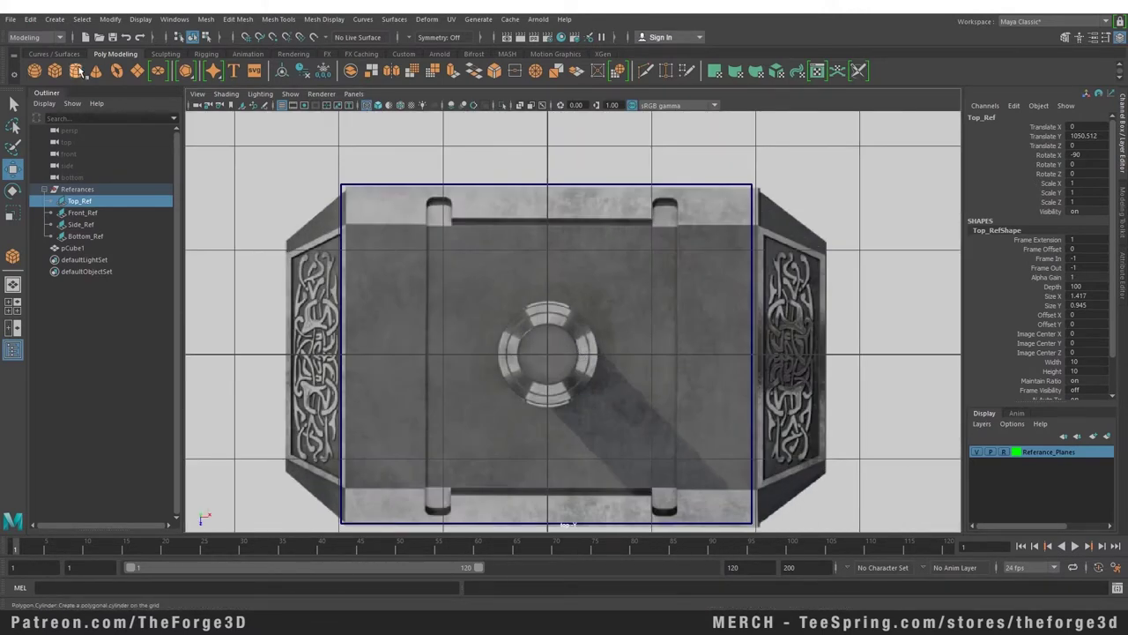
# Create a polygon cylinder on the handle's centre in the top view, with radius about 0.44 and height about 4.35.
pyautogui.click(76, 72)
pyautogui.moveTo(553, 360); pyautogui.dragTo(596, 354)
pyautogui.press('space')
pyautogui.moveTo(414, 477); pyautogui.dragTo(412, 385)
pyautogui.keyDown('alt'); pyautogui.moveTo(431, 462); pyautogui.dragTo(442, 397, button='middle'); pyautogui.keyUp('alt')
pyautogui.scroll(3, 441, 433)
pyautogui.press('space')
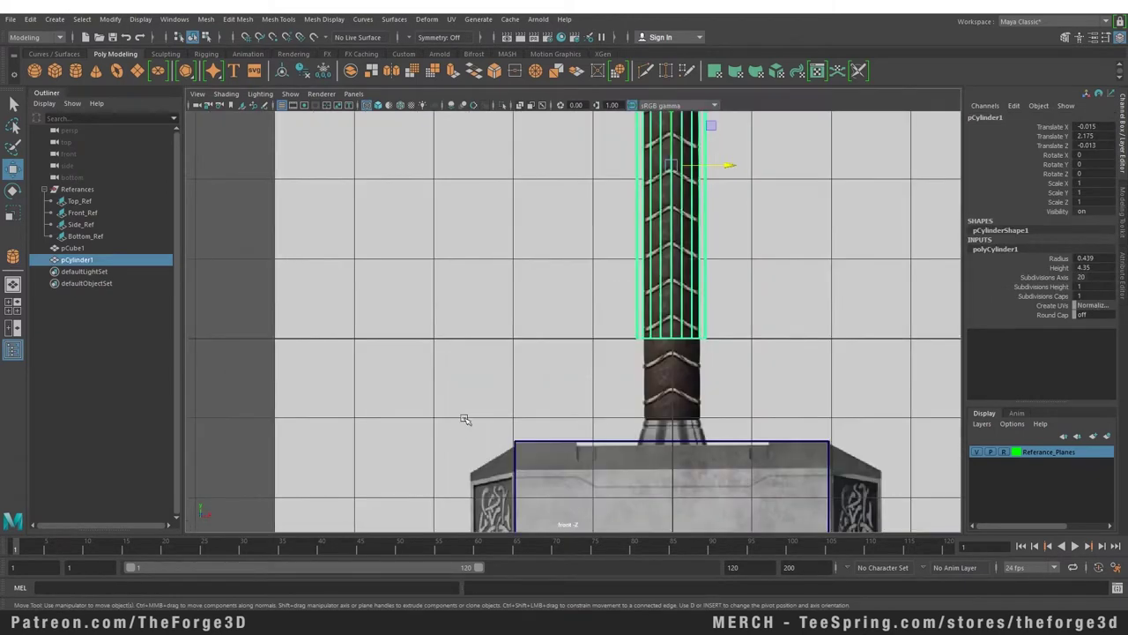
# Move the handle cylinder's bottom vertices down toward the metal collar above the hammer head in the front view.
pyautogui.scroll(-3, 418, 428)
pyautogui.scroll(4, 548, 369)
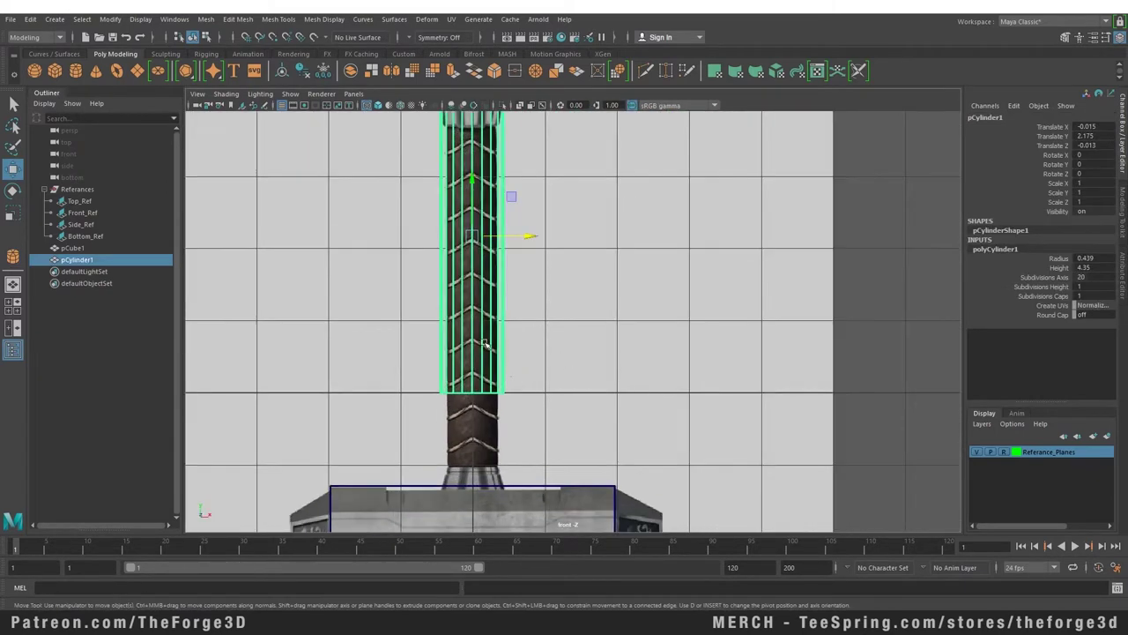
pyautogui.moveTo(484, 284); pyautogui.dragTo(423, 283, button='right')
pyautogui.keyDown('alt'); pyautogui.moveTo(472, 328); pyautogui.dragTo(531, 253, button='middle'); pyautogui.keyUp('alt')
pyautogui.scroll(3, 564, 295)
pyautogui.moveTo(449, 304); pyautogui.dragTo(573, 370)
pyautogui.moveTo(514, 272); pyautogui.dragTo(505, 410)
pyautogui.keyDown('alt'); pyautogui.moveTo(520, 119); pyautogui.dragTo(527, 581, button='middle'); pyautogui.keyUp('alt')
# Lower the handle cylinder's top vertices to the underside of the metal pommel.
pyautogui.scroll(2, 487, 364)
pyautogui.moveTo(440, 313); pyautogui.dragTo(610, 386)
pyautogui.keyDown('alt'); pyautogui.moveTo(610, 388); pyautogui.dragTo(612, 324, button='middle'); pyautogui.keyUp('alt')
pyautogui.moveTo(520, 211); pyautogui.dragTo(539, 301)
pyautogui.keyDown('alt'); pyautogui.moveTo(557, 357); pyautogui.dragTo(579, 171, button='middle'); pyautogui.keyUp('alt')
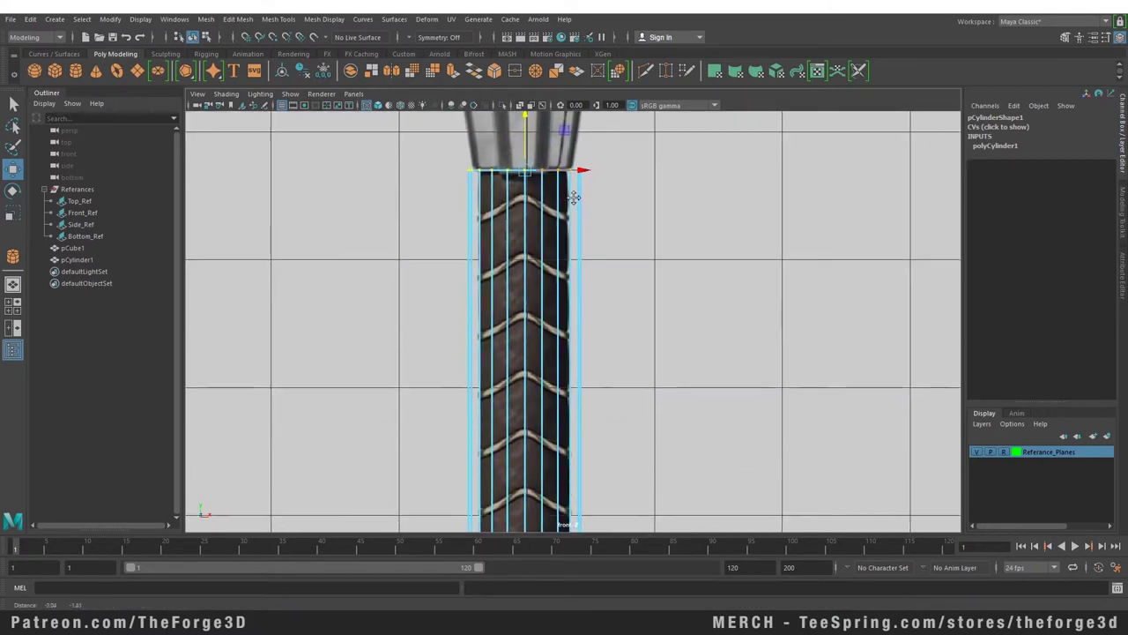
# Return the handle cylinder to object mode and scale it to 0.792 in X and Z to match the leather grip.
pyautogui.scroll(3, 582, 220)
pyautogui.click(630, 245)
pyautogui.scroll(2, 631, 245)
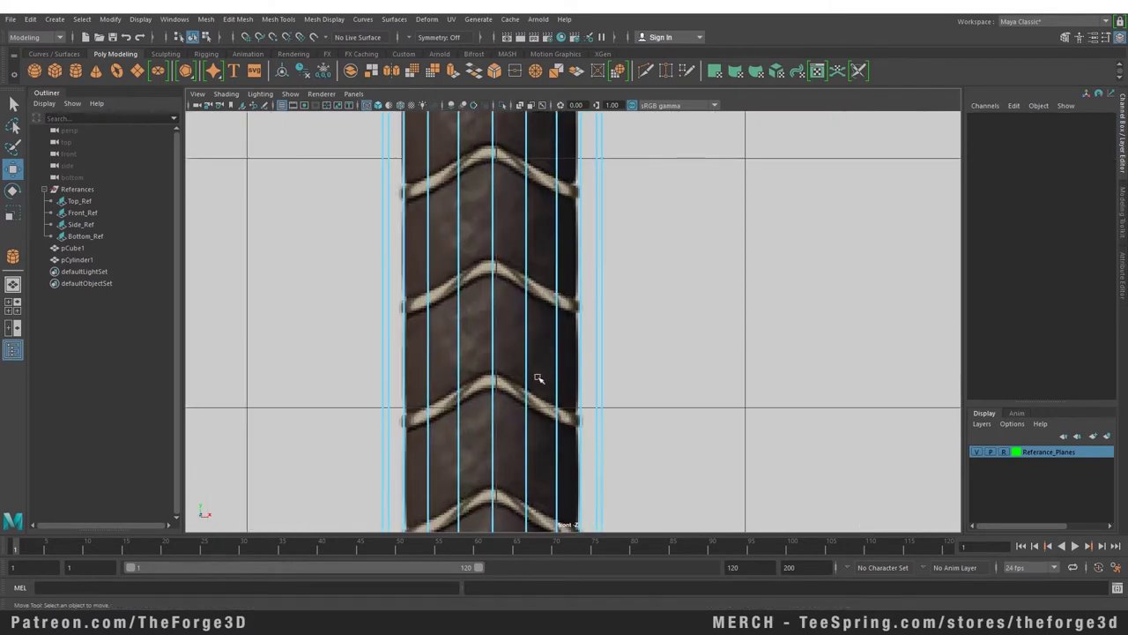
pyautogui.rightClick(631, 285)
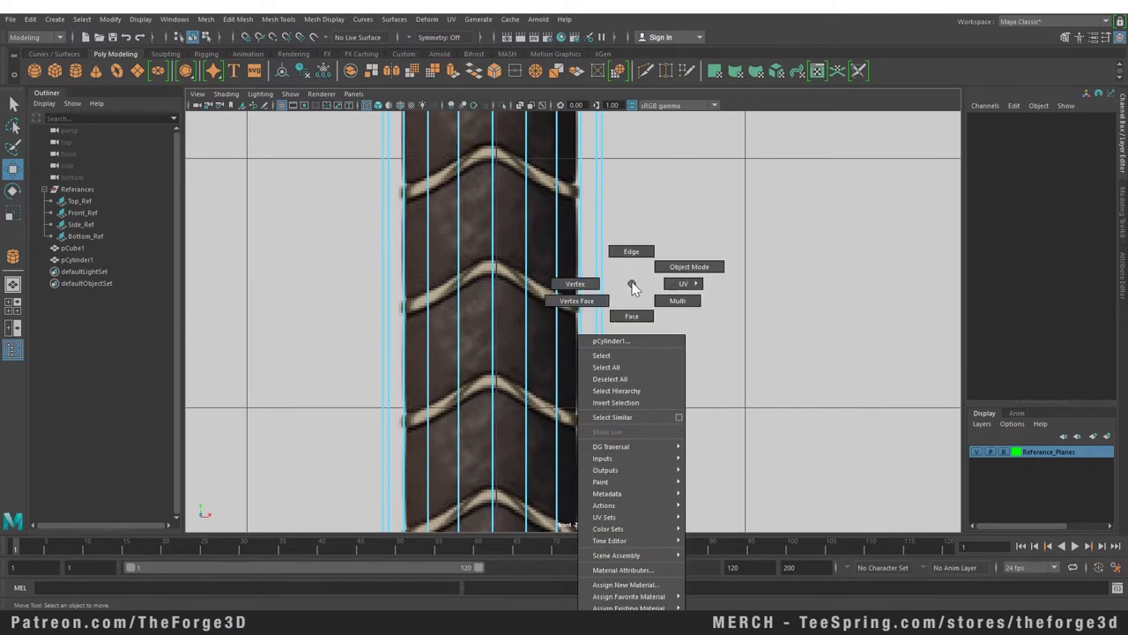
pyautogui.moveTo(632, 282); pyautogui.dragTo(668, 268, button='right')
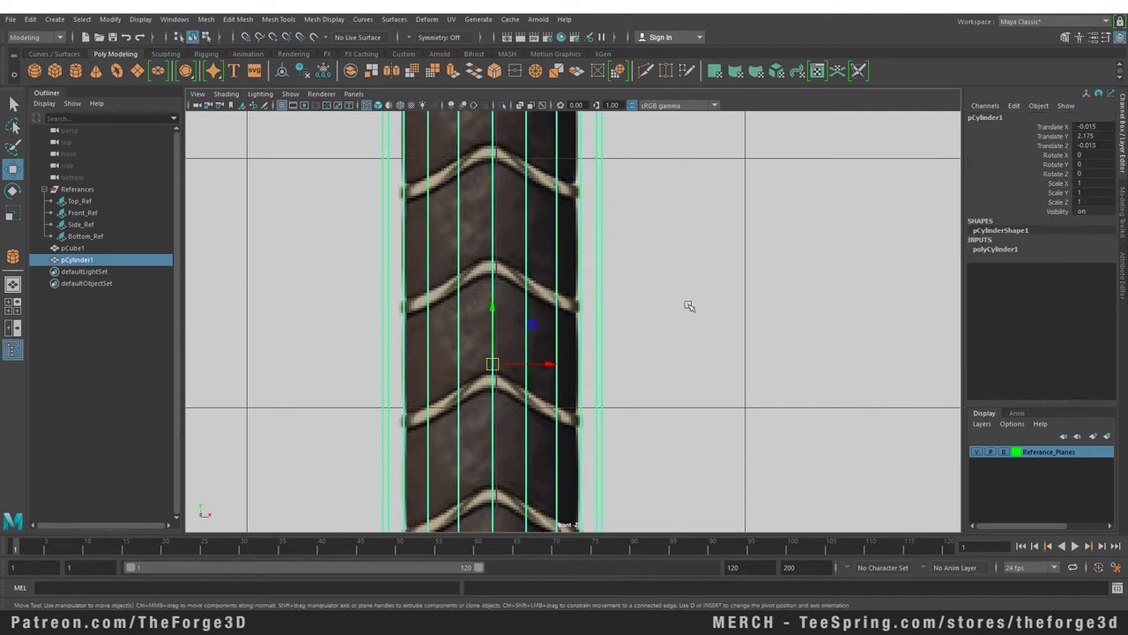
pyautogui.press('f')
pyautogui.click(1069, 183)
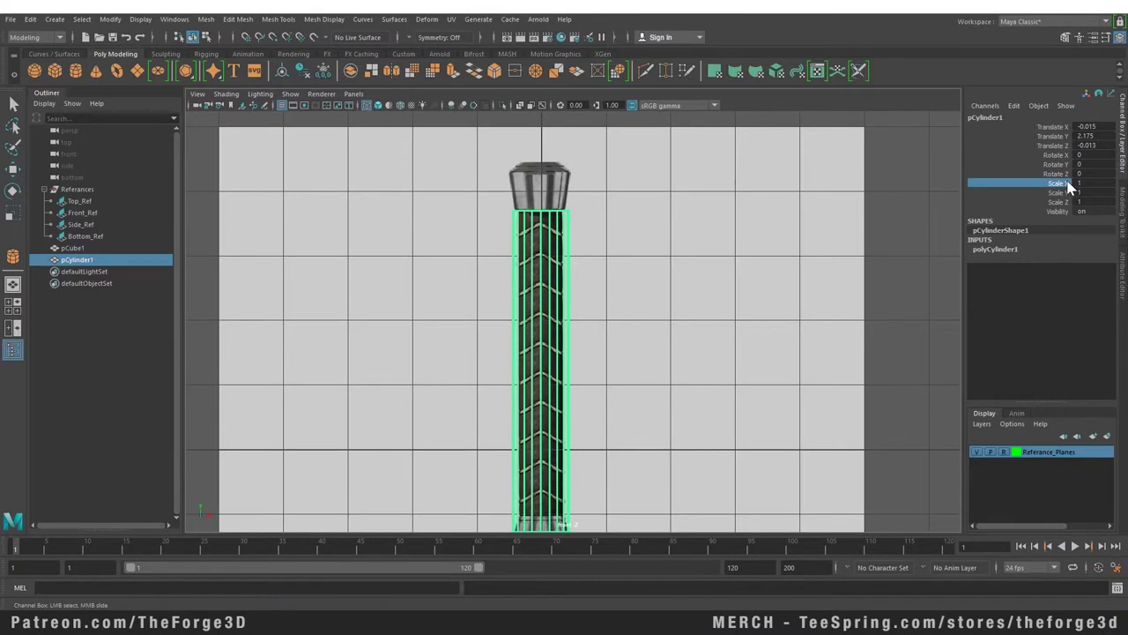
pyautogui.keyDown('ctrl'); pyautogui.click(1067, 202); pyautogui.keyUp('ctrl')
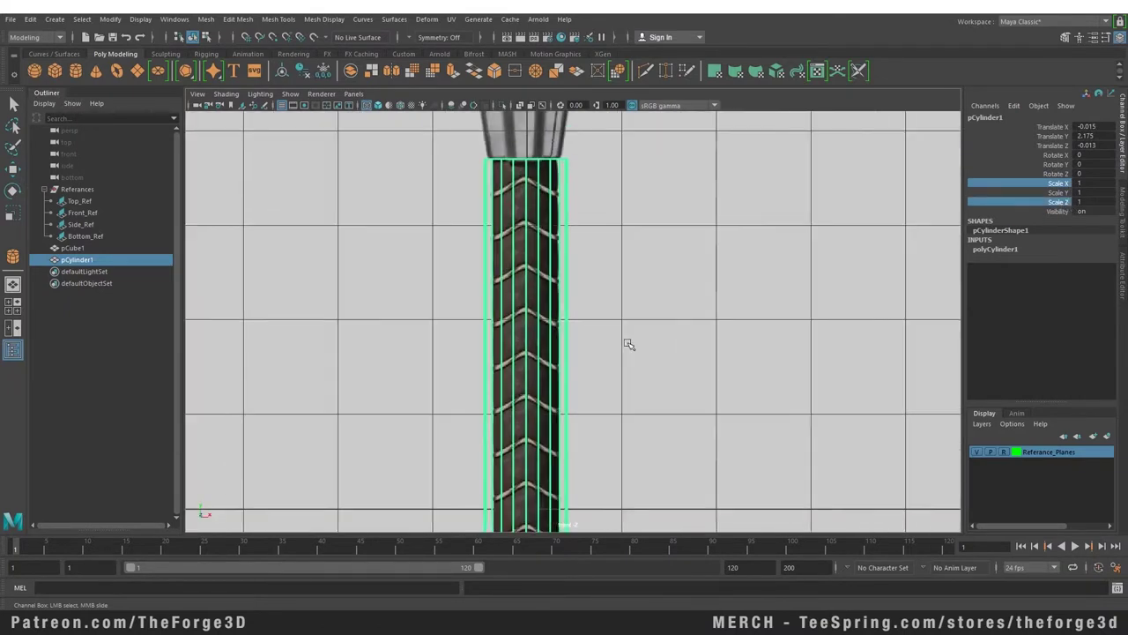
pyautogui.scroll(2, 629, 344)
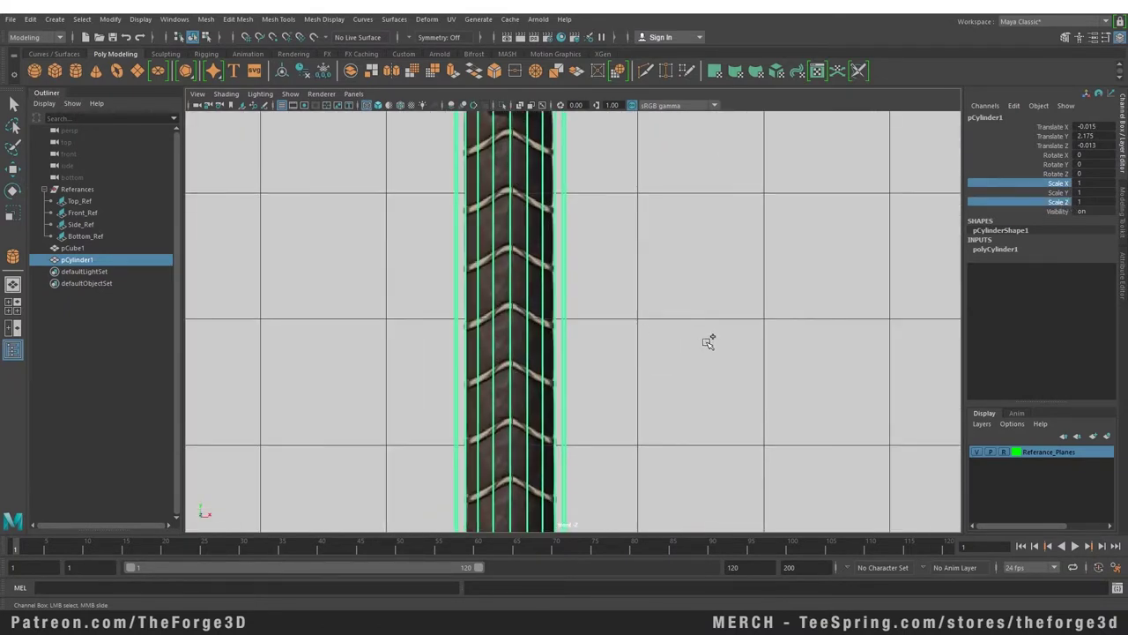
pyautogui.moveTo(713, 330); pyautogui.dragTo(612, 314, button='middle')
pyautogui.scroll(-5, 612, 315)
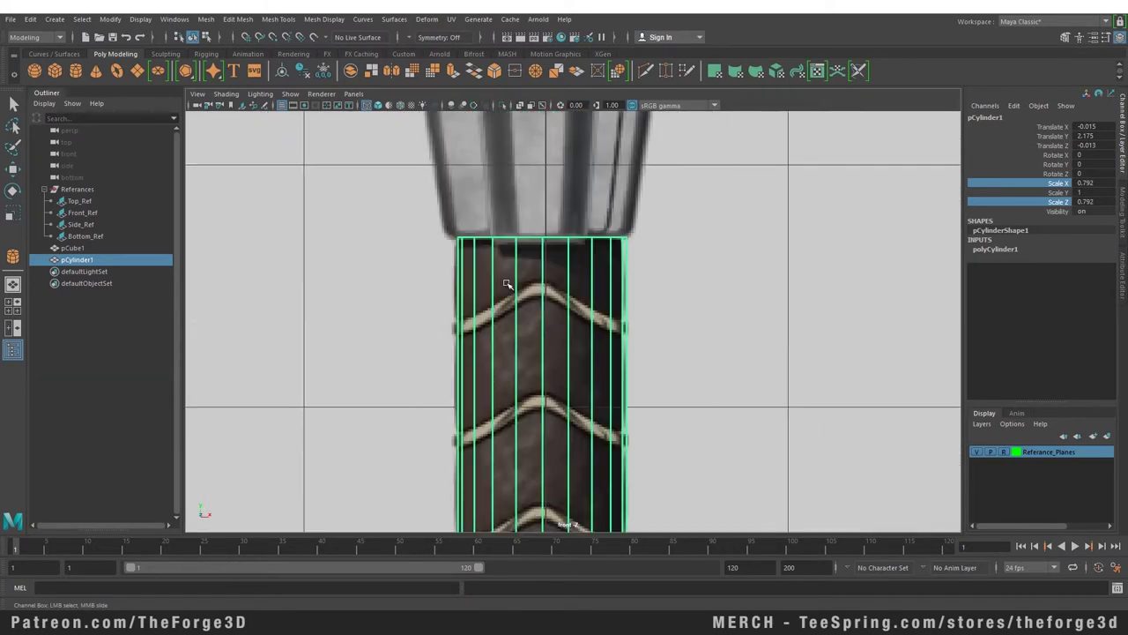
# Create a polygon cylinder over the pommel in the top view, with radius about 0.49 and height 2.
pyautogui.keyDown('alt'); pyautogui.moveTo(659, 277); pyautogui.dragTo(675, 379, button='middle'); pyautogui.keyUp('alt')
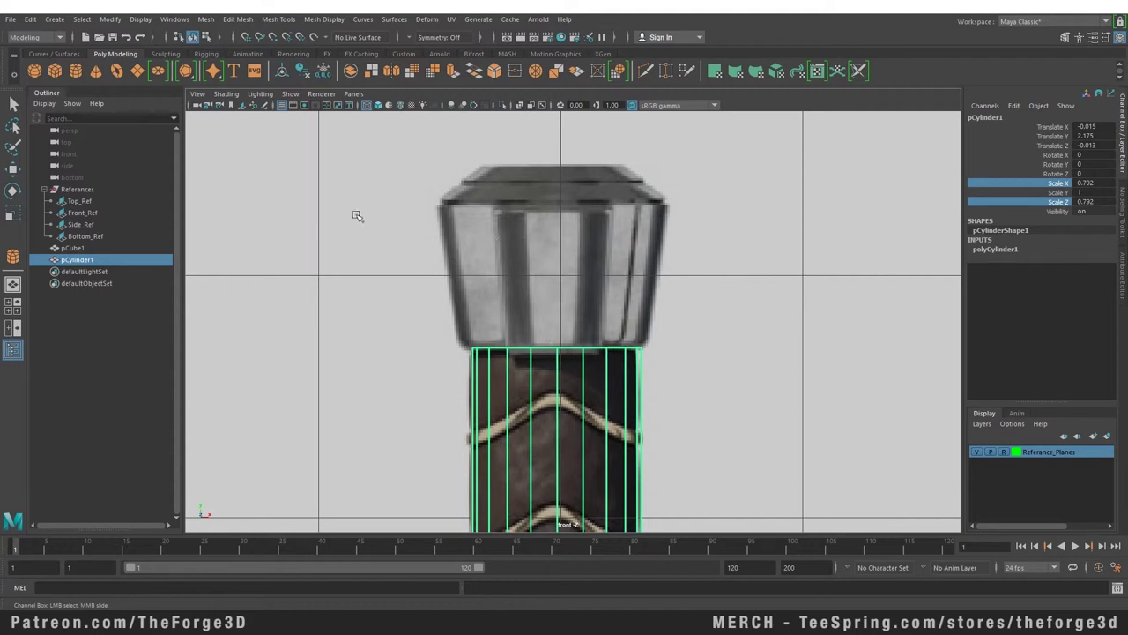
pyautogui.click(77, 72)
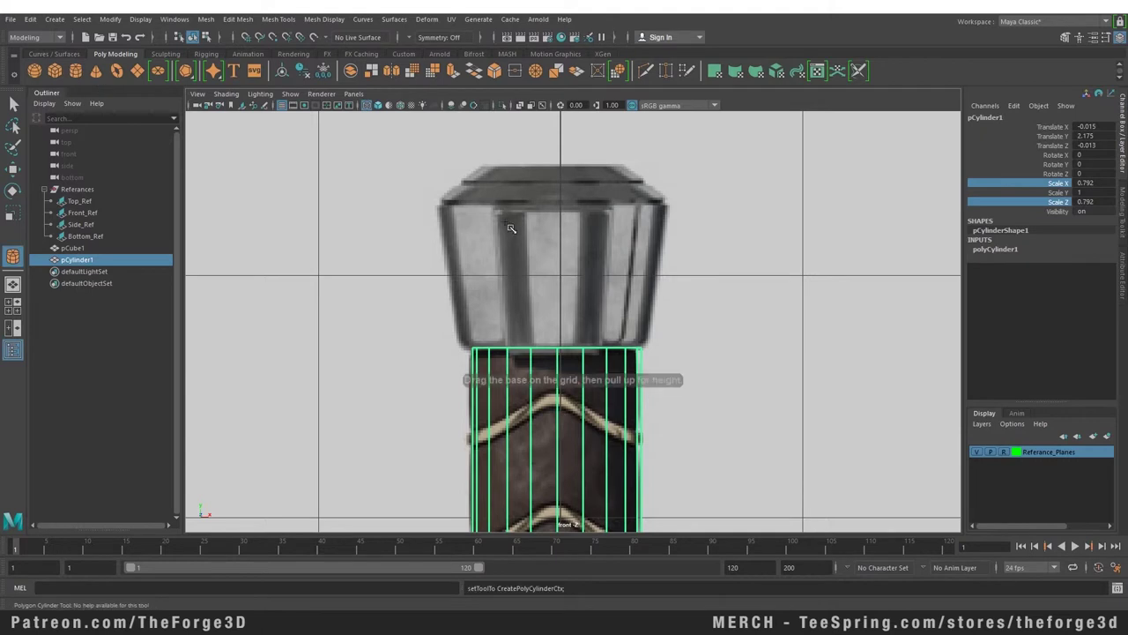
pyautogui.scroll(-5, 481, 196)
pyautogui.press('space')
pyautogui.scroll(7, 362, 214)
pyautogui.press('space')
pyautogui.keyDown('alt'); pyautogui.moveTo(362, 291); pyautogui.dragTo(428, 168, button='middle'); pyautogui.keyUp('alt')
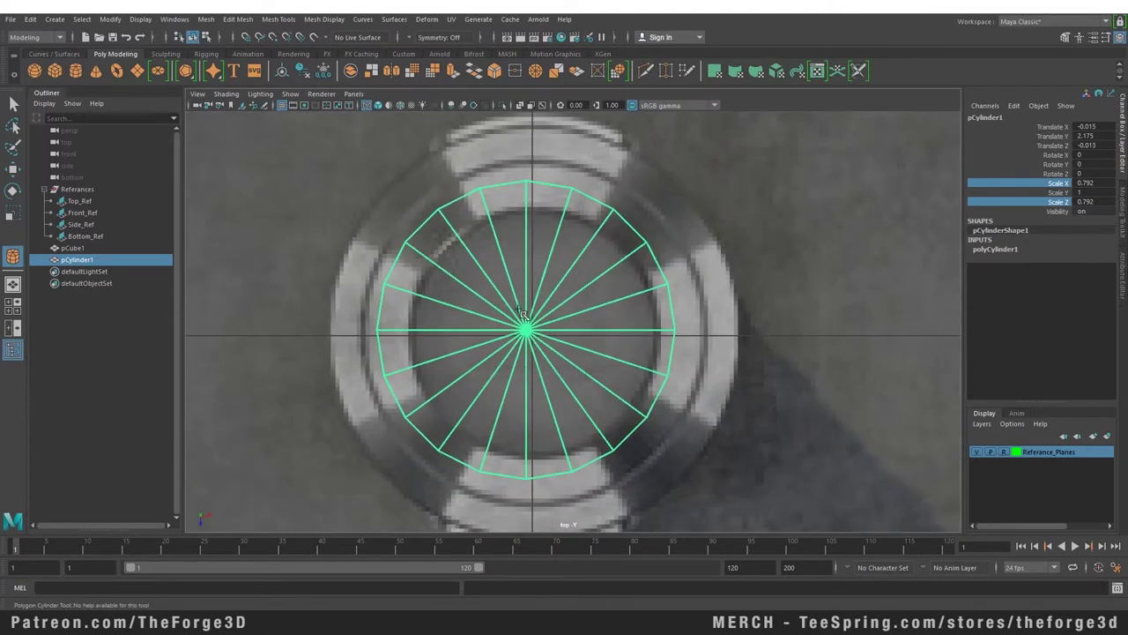
pyautogui.moveTo(526, 330); pyautogui.dragTo(693, 435)
pyautogui.press('w')
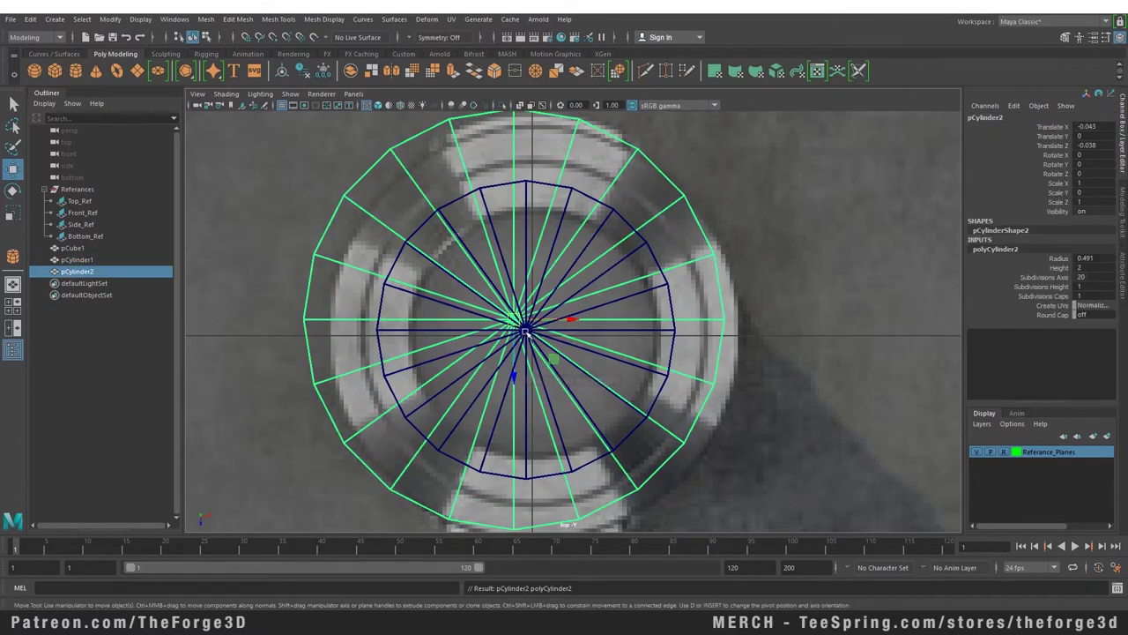
# Snap the new pommel cylinder to the handle cylinder's top centre vertex.
pyautogui.press('v')
pyautogui.moveTo(513, 322); pyautogui.dragTo(527, 331)
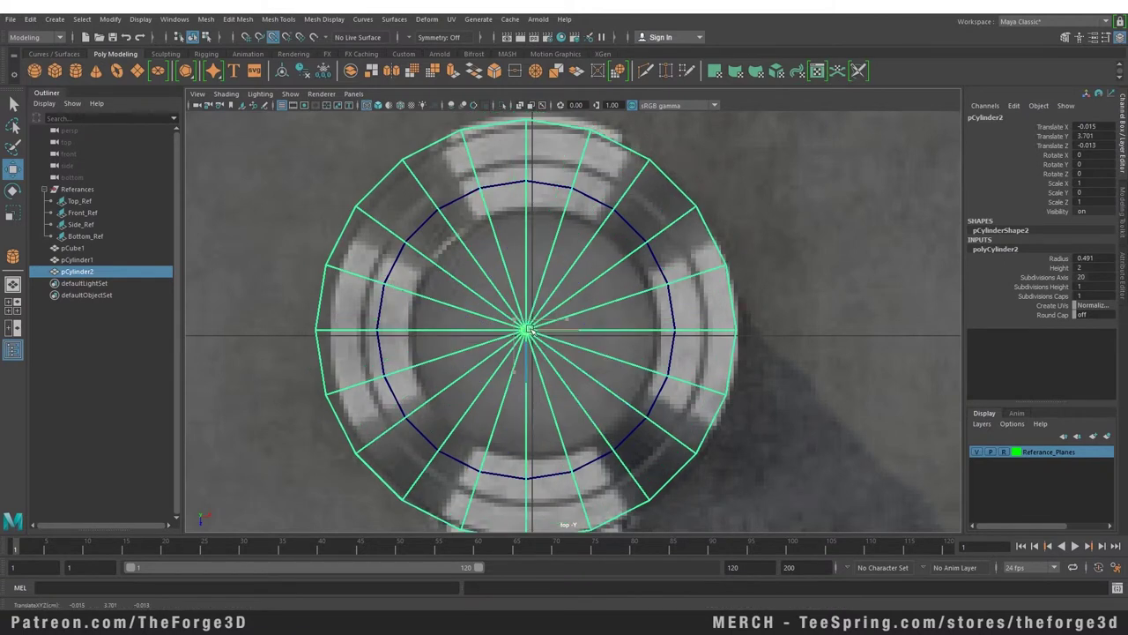
pyautogui.keyDown('alt'); pyautogui.moveTo(603, 285); pyautogui.dragTo(625, 264, button='middle'); pyautogui.keyUp('alt')
pyautogui.moveTo(605, 253); pyautogui.dragTo(641, 311)
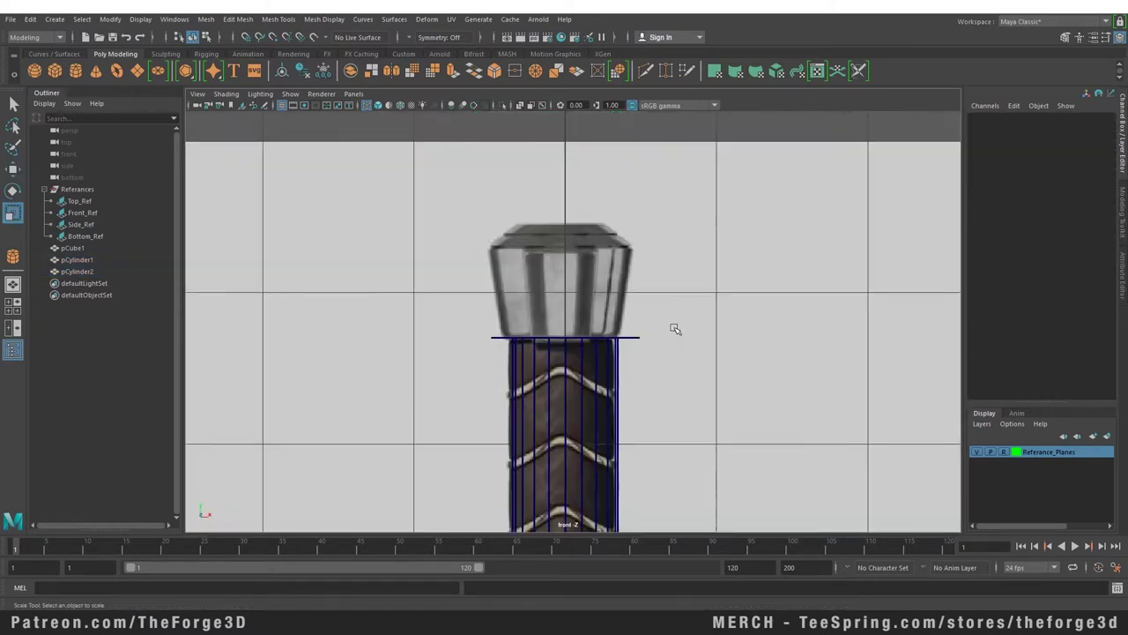
# Select the flattened pommel cylinder in the front view and set its Scale Y to 1.
pyautogui.scroll(3, 675, 327)
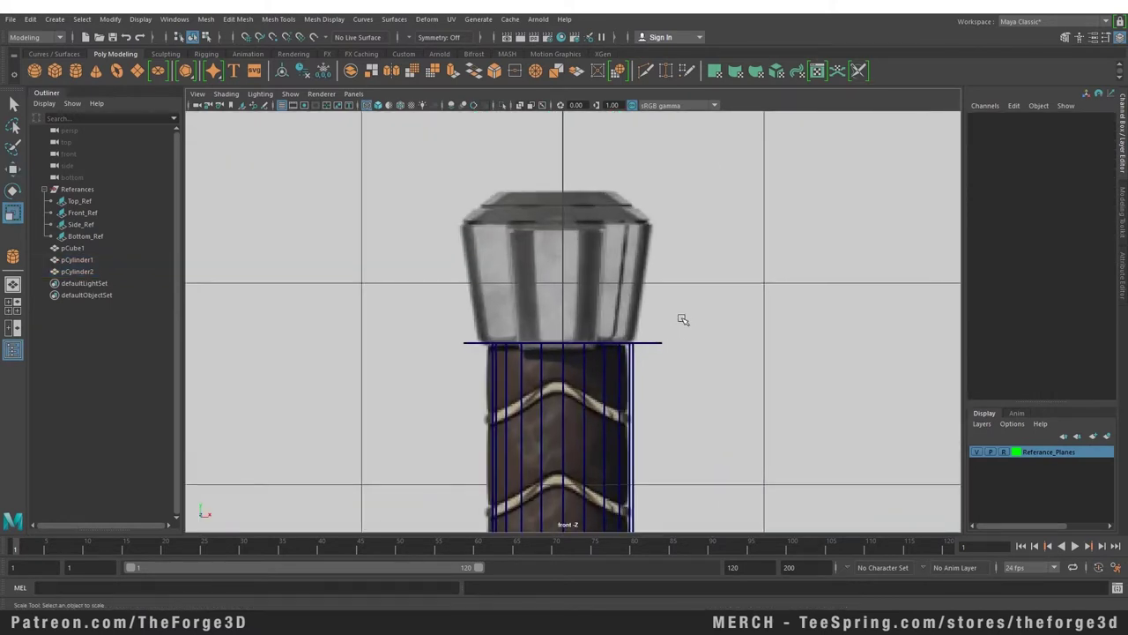
pyautogui.click(644, 345)
pyautogui.doubleClick(1093, 192)
pyautogui.write('1')
pyautogui.press('Return')
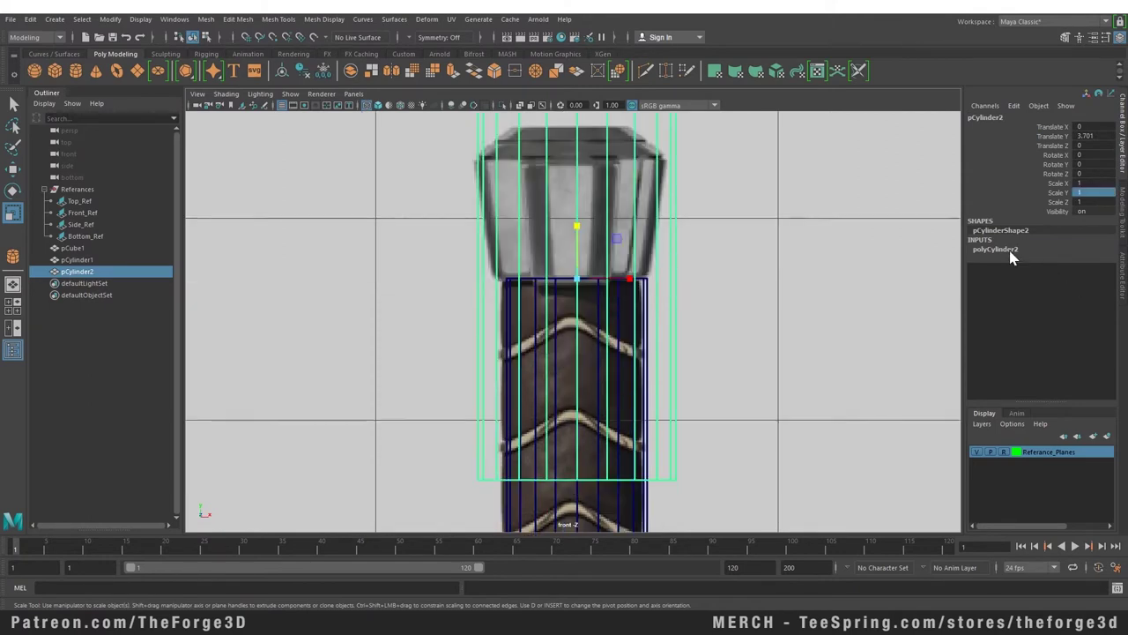
# Give the pommel cylinder three height subdivisions, scale it to about 0.322 in Y and raise it to Translate Y 4.04.
pyautogui.click(1005, 249)
pyautogui.moveTo(617, 353); pyautogui.dragTo(670, 353, button='middle')
pyautogui.keyDown('alt'); pyautogui.moveTo(584, 225); pyautogui.dragTo(565, 300, button='middle'); pyautogui.keyUp('alt')
pyautogui.moveTo(563, 300); pyautogui.dragTo(559, 236)
# Scale the pommel cylinder's bottom ring of vertices inward to match the narrow base of the metal pommel.
pyautogui.press('w')
pyautogui.moveTo(731, 308); pyautogui.dragTo(689, 272, button='right')
pyautogui.moveTo(722, 358); pyautogui.dragTo(422, 329)
pyautogui.press('r')
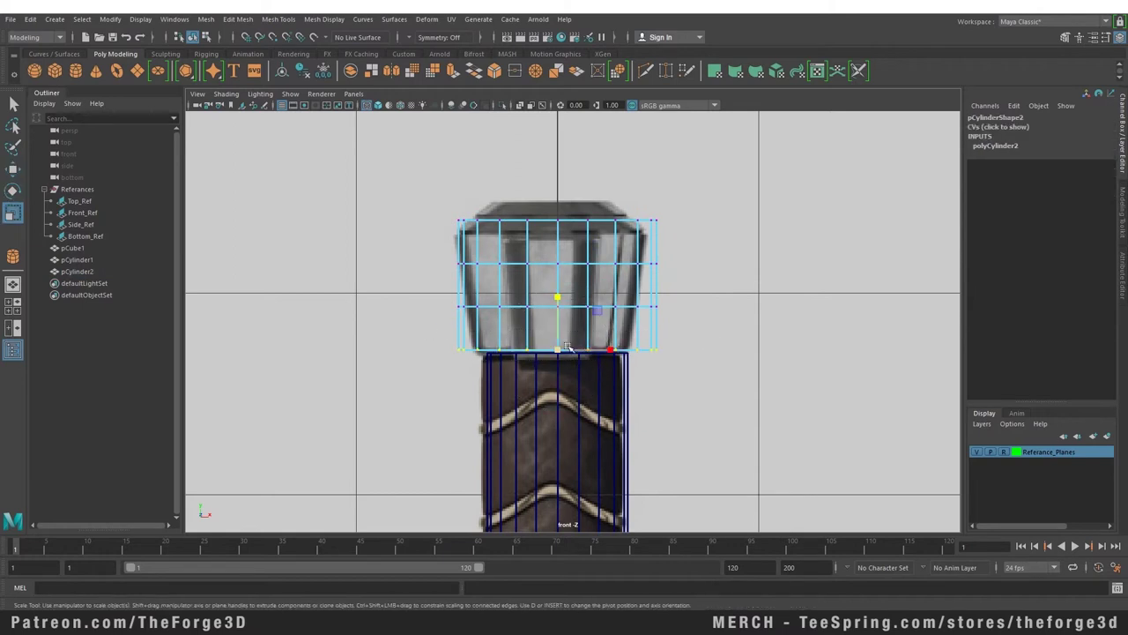
pyautogui.moveTo(566, 349); pyautogui.dragTo(535, 340)
# Raise the pommel's upper three vertex rows so the lowest of them meets the widest rim, and adjust their scale slightly.
pyautogui.moveTo(736, 329); pyautogui.dragTo(400, 172)
pyautogui.press('w')
pyautogui.moveTo(557, 205); pyautogui.dragTo(531, 138)
pyautogui.press('e')
pyautogui.press('r')
pyautogui.moveTo(559, 193); pyautogui.dragTo(564, 191)
# Lower the pommel's top two vertex rows so the uppermost lines up with the top of the reference cap.
pyautogui.keyDown('alt'); pyautogui.moveTo(678, 184); pyautogui.dragTo(685, 241, button='middle'); pyautogui.keyUp('alt')
pyautogui.moveTo(715, 265); pyautogui.dragTo(467, 177)
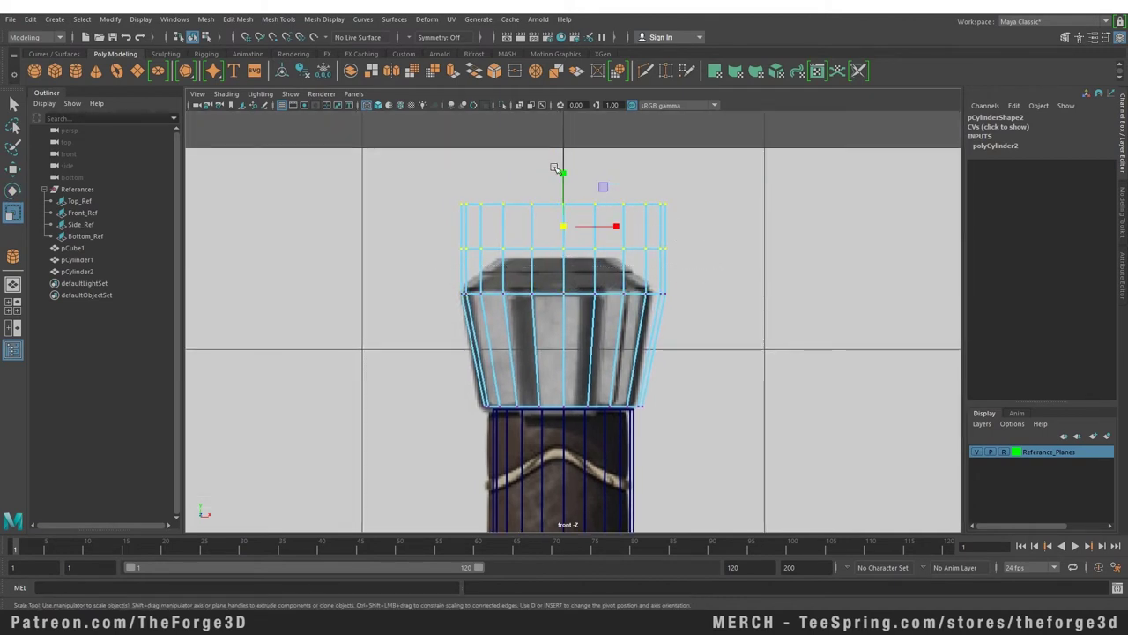
pyautogui.press('w')
pyautogui.moveTo(562, 171); pyautogui.dragTo(568, 203)
# Scale the pommel's uppermost ring of vertices inward to match the flat top of the reference cap.
pyautogui.scroll(6, 463, 270)
pyautogui.keyDown('alt'); pyautogui.moveTo(409, 251); pyautogui.dragTo(441, 328, button='middle'); pyautogui.keyUp('alt')
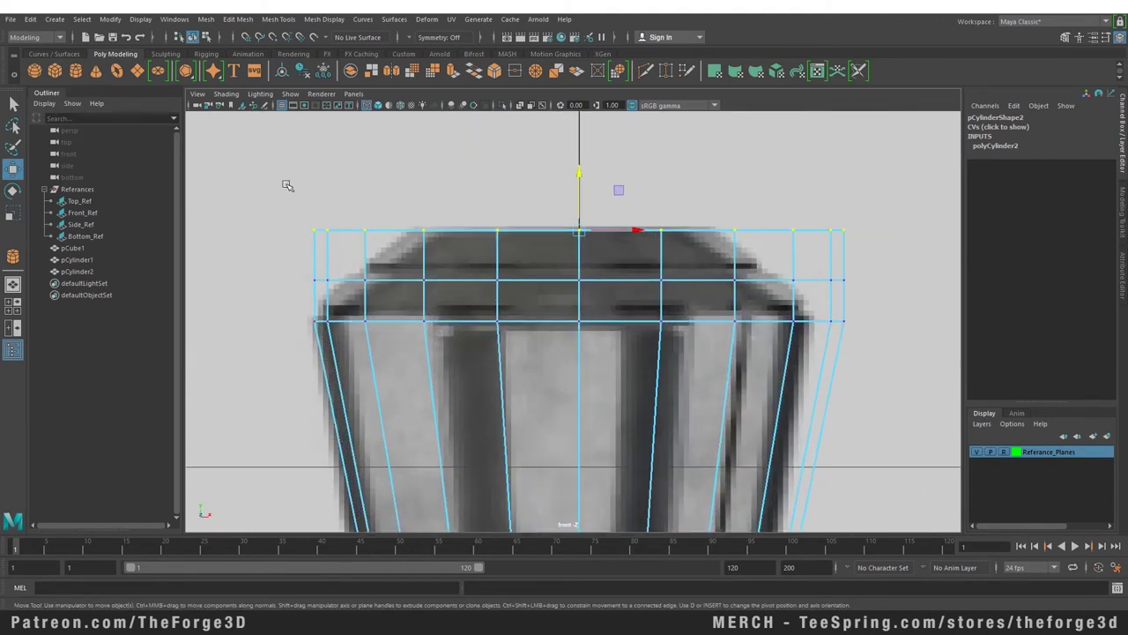
pyautogui.moveTo(263, 177); pyautogui.dragTo(894, 248)
pyautogui.press('r')
pyautogui.moveTo(579, 231); pyautogui.dragTo(448, 207)
pyautogui.moveTo(451, 209); pyautogui.dragTo(441, 202, button='middle')
# Select the extra horizontal edge loop just above the pommel's widest rim and delete it.
pyautogui.moveTo(523, 190); pyautogui.dragTo(522, 159, button='right')
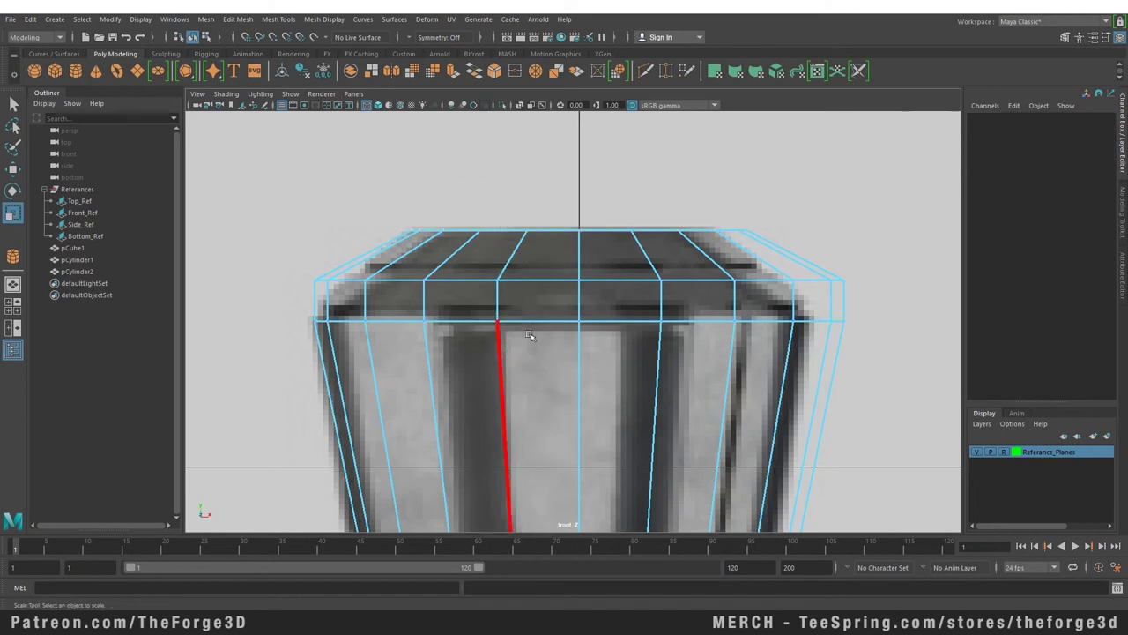
pyautogui.doubleClick(535, 287)
pyautogui.rightClick(526, 173)
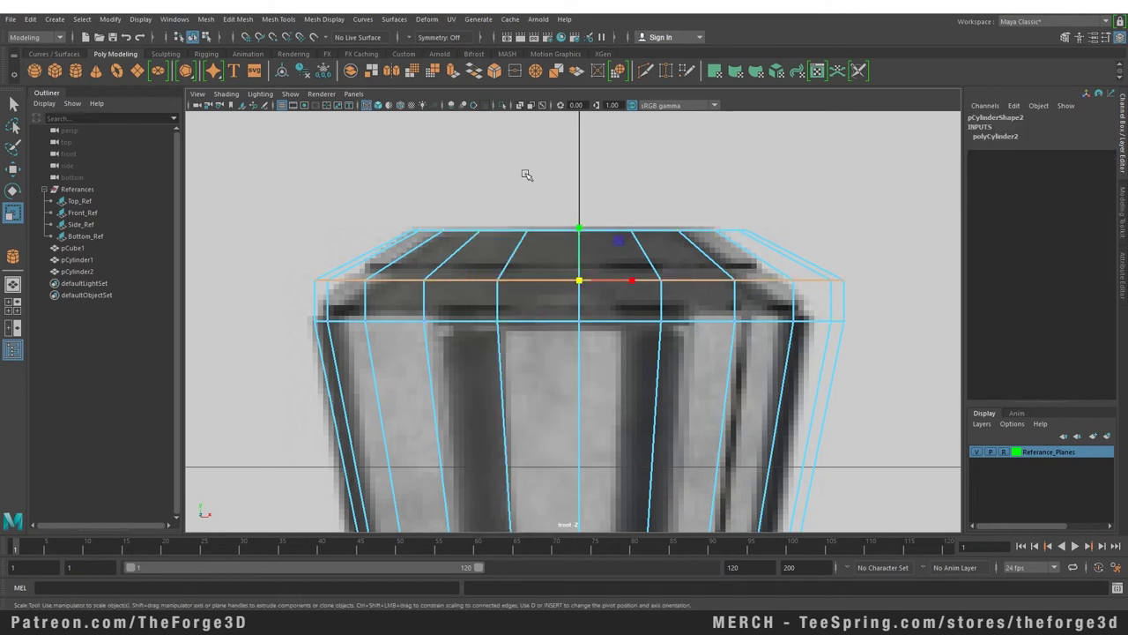
pyautogui.keyDown('shift'); pyautogui.rightClick(526, 174); pyautogui.keyUp('shift')
pyautogui.keyDown('shift'); pyautogui.moveTo(524, 173); pyautogui.dragTo(467, 193, button='right'); pyautogui.keyUp('shift')
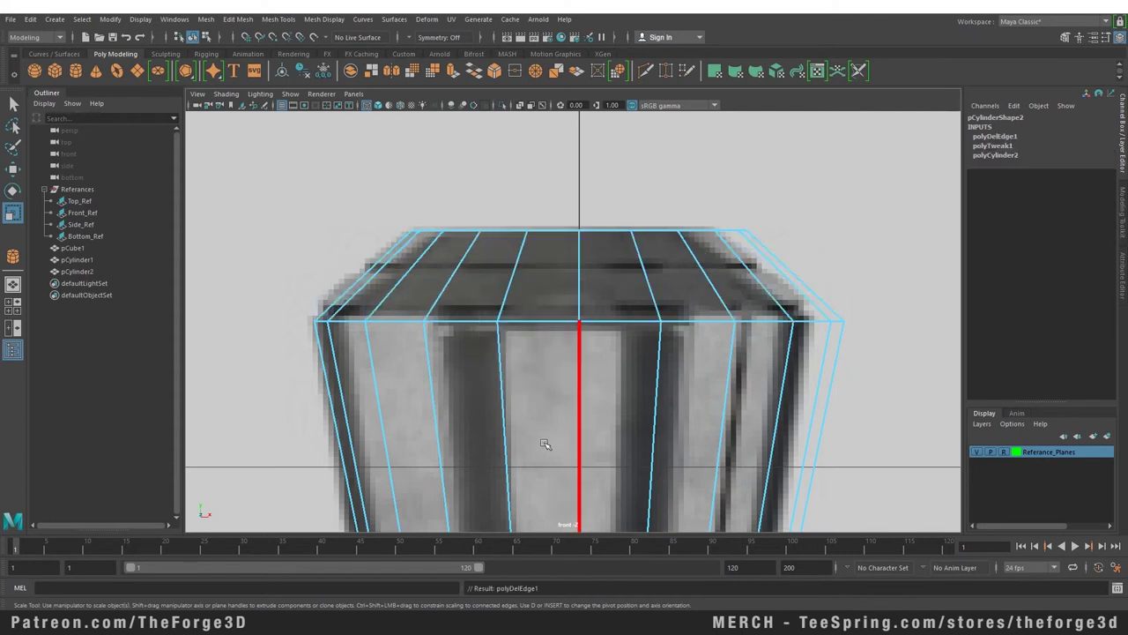
# Move the pommel's bottom ring of vertices down to meet the top of the handle cylinder.
pyautogui.keyDown('alt'); pyautogui.moveTo(546, 444); pyautogui.dragTo(509, 78, button='middle'); pyautogui.keyUp('alt')
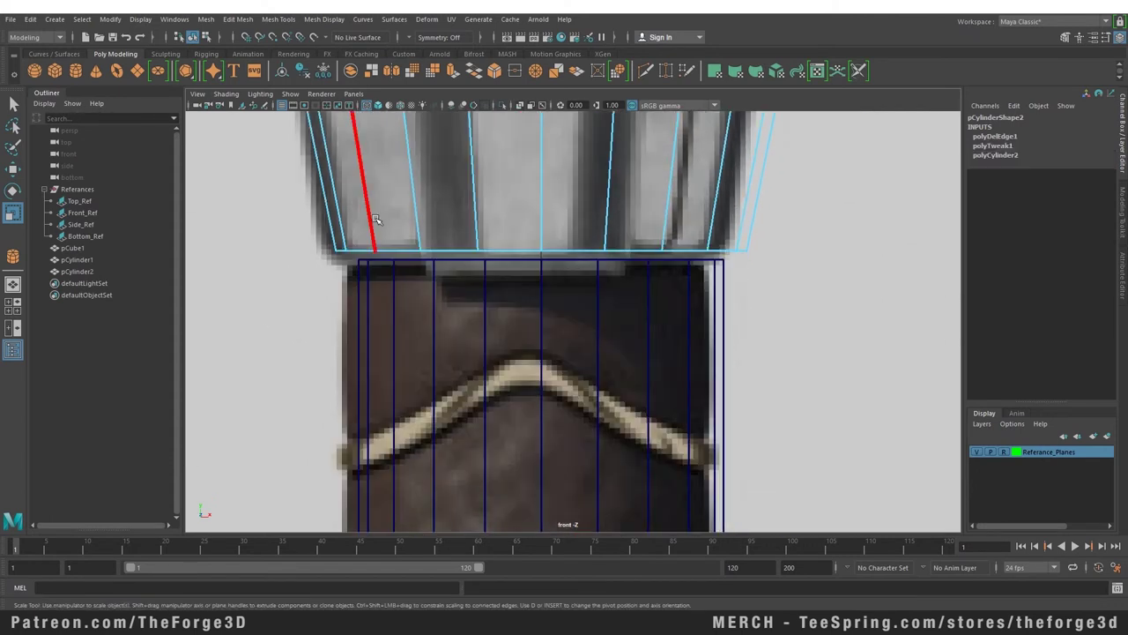
pyautogui.keyDown('shift'); pyautogui.moveTo(375, 219); pyautogui.dragTo(300, 214, button='right'); pyautogui.keyUp('shift')
pyautogui.moveTo(298, 214); pyautogui.dragTo(849, 290)
pyautogui.press('w')
pyautogui.moveTo(541, 193); pyautogui.dragTo(542, 205)
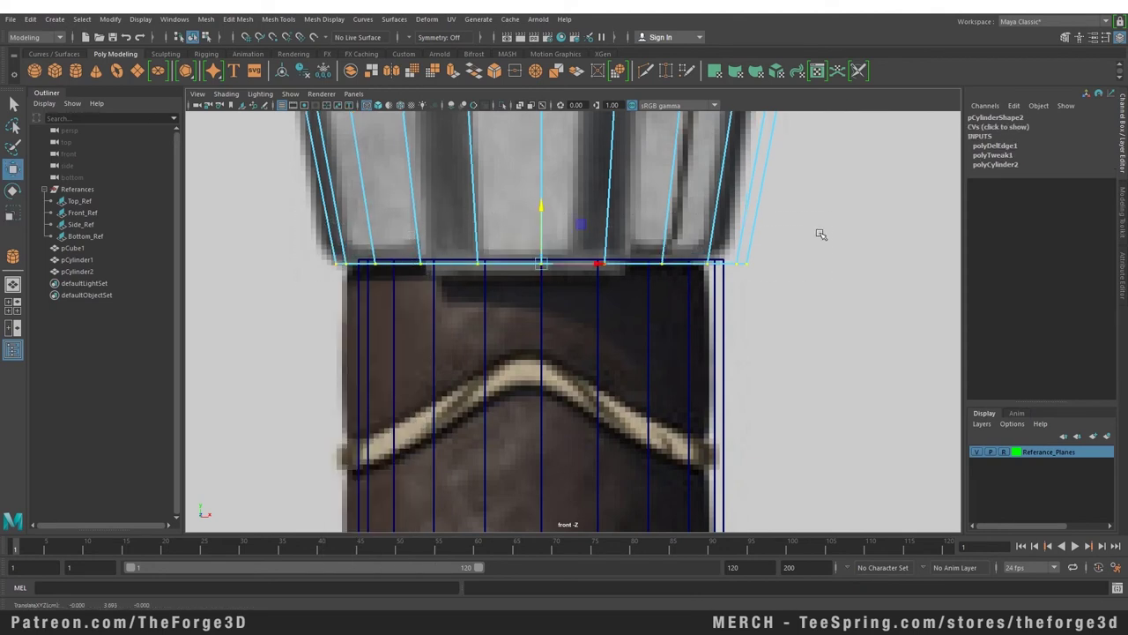
# Return the pommel cylinder to object mode, bring the whole hammer into view and deselect everything.
pyautogui.keyDown('alt'); pyautogui.moveTo(768, 139); pyautogui.dragTo(748, 315, button='middle'); pyautogui.keyUp('alt')
pyautogui.scroll(-10, 771, 273)
pyautogui.scroll(4, 748, 315)
pyautogui.keyDown('alt'); pyautogui.moveTo(632, 384); pyautogui.dragTo(700, 282, button='middle'); pyautogui.keyUp('alt')
pyautogui.scroll(3, 700, 282)
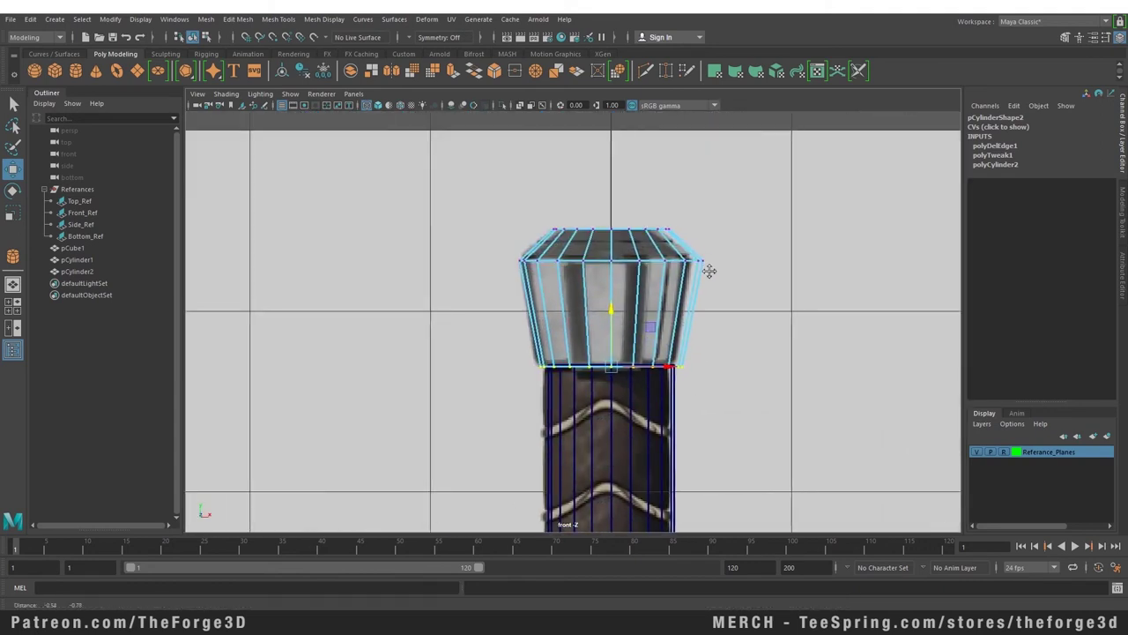
pyautogui.moveTo(813, 255); pyautogui.dragTo(879, 242, button='right')
pyautogui.scroll(-10, 879, 241)
pyautogui.keyDown('alt'); pyautogui.moveTo(705, 520); pyautogui.dragTo(639, 329, button='middle'); pyautogui.keyUp('alt')
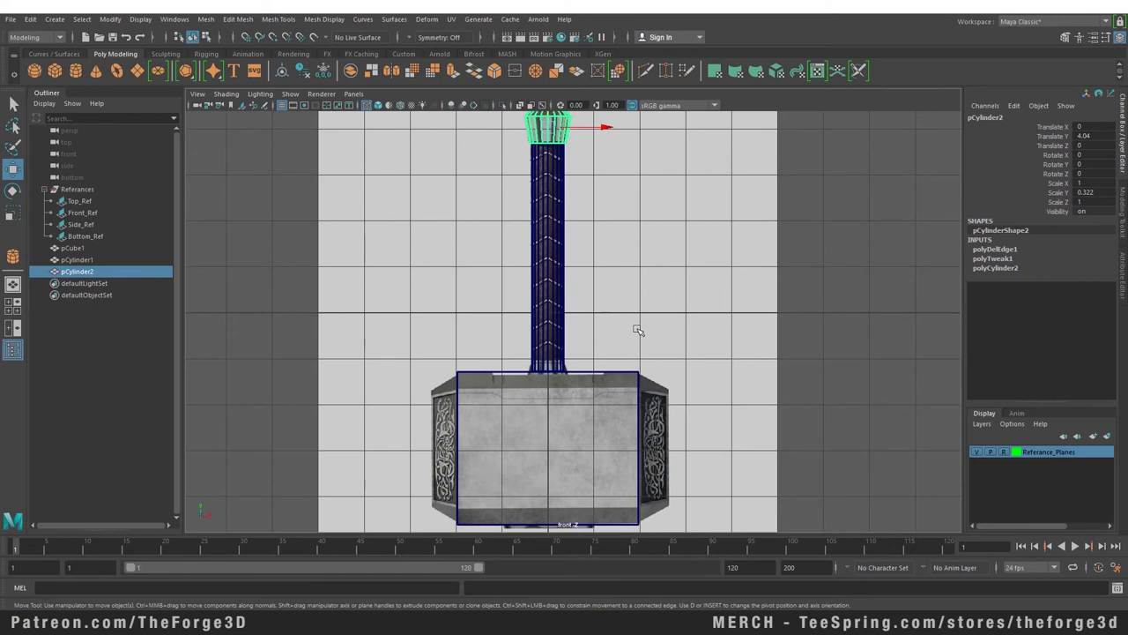
pyautogui.click(639, 329)
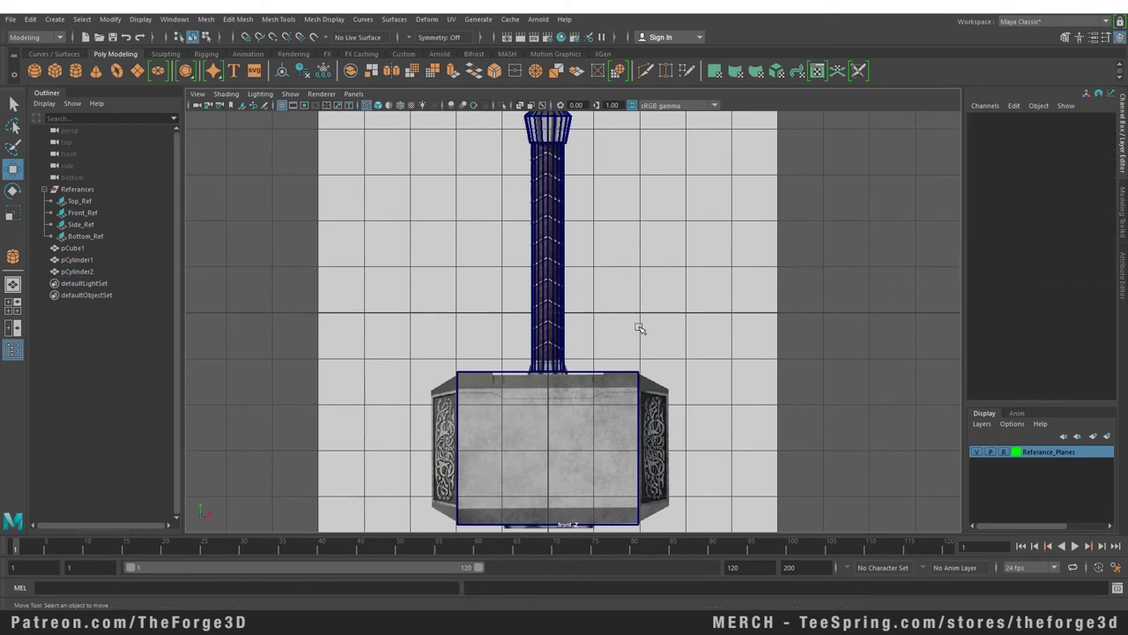